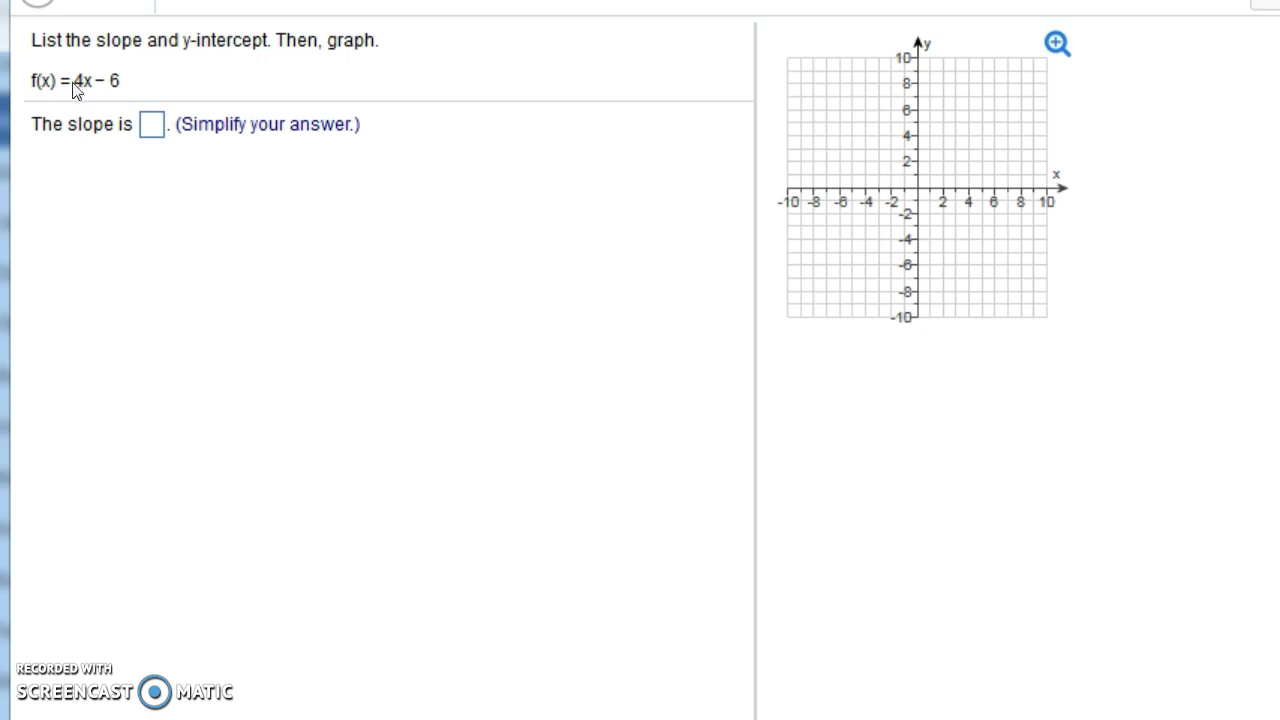
# Step: Enter 4 as the slope of f(x) = 4x − 6
pyautogui.click(148, 125)
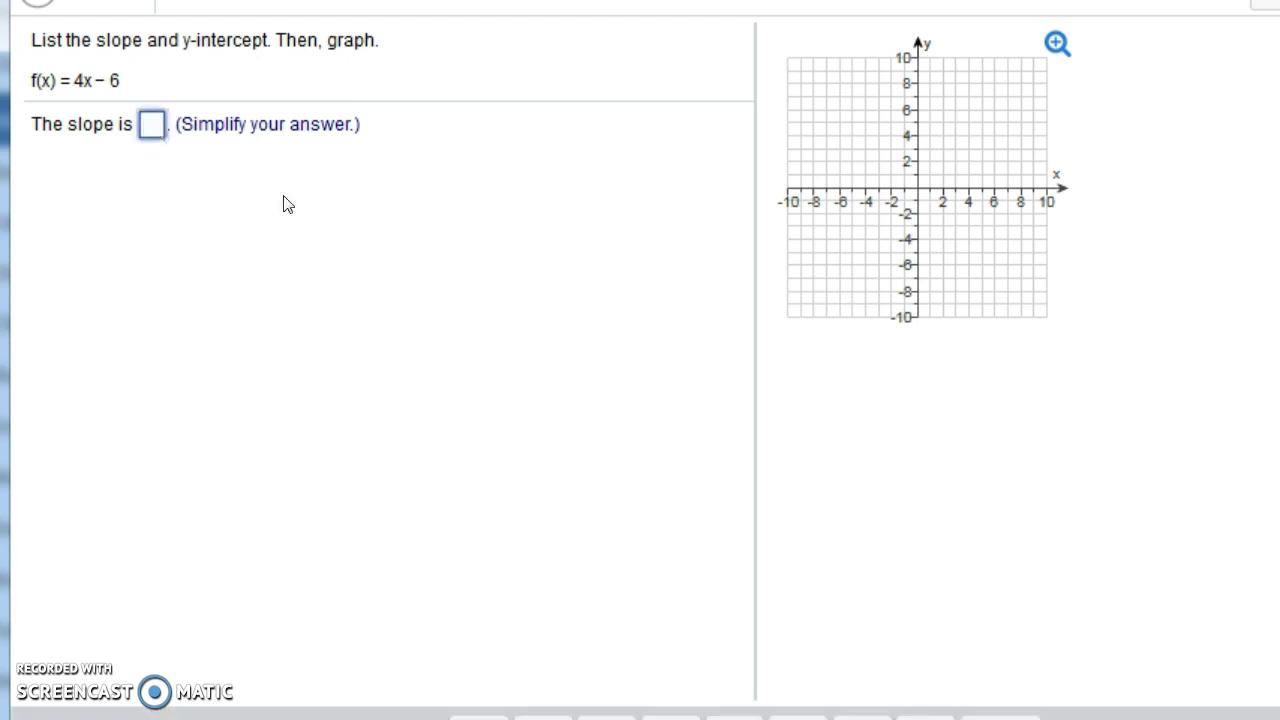
pyautogui.write('4')
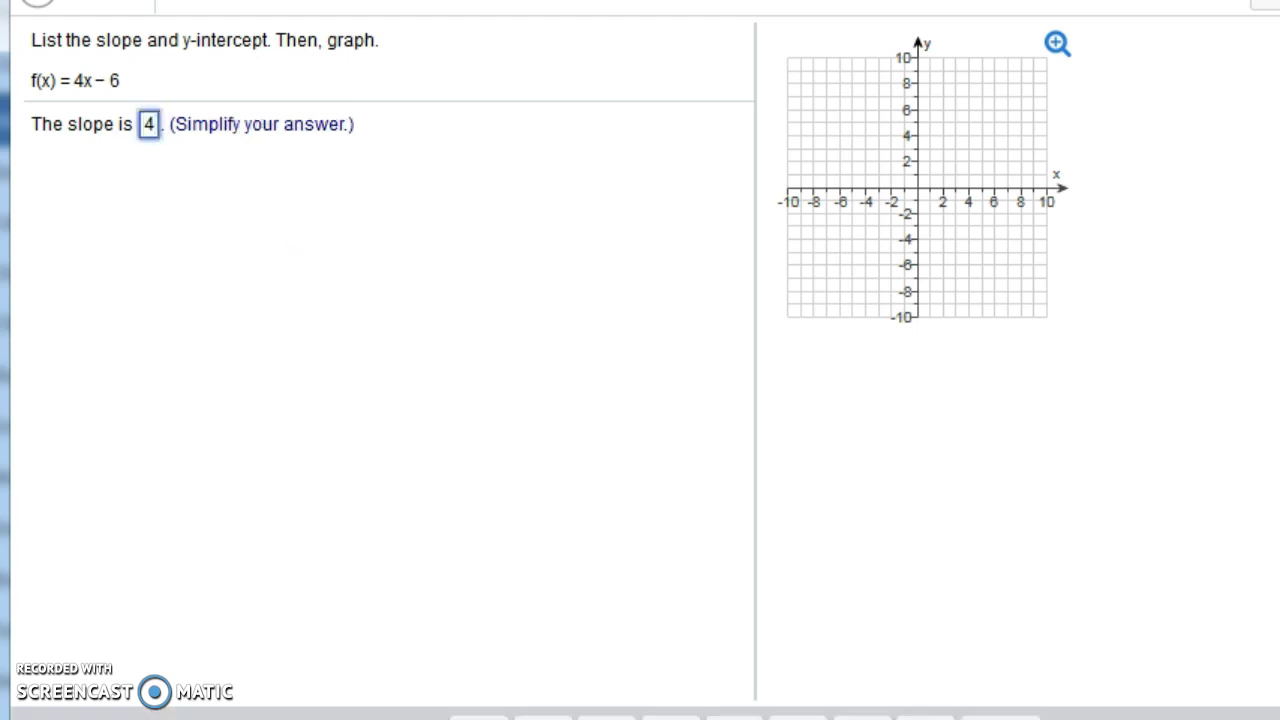
pyautogui.press('Return')
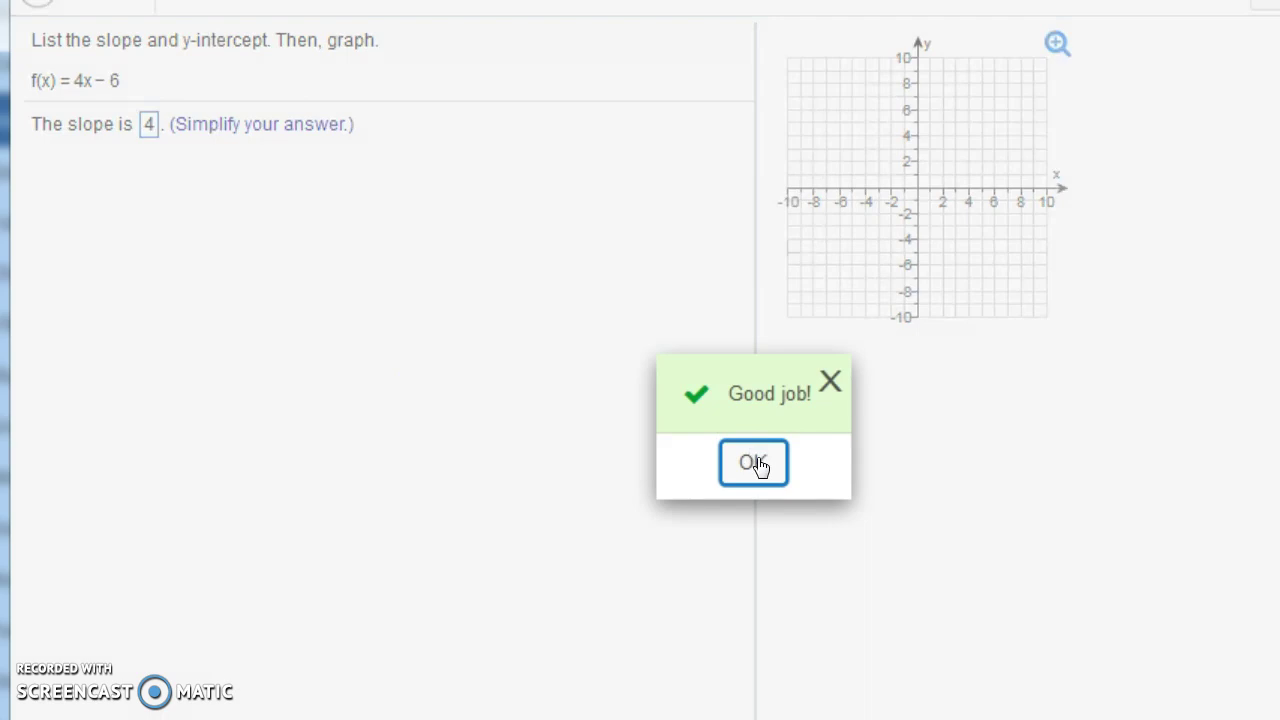
pyautogui.click(754, 463)
# Step: Enter the y-intercept as (0,-6), fixing the rejected entry of just -6
pyautogui.click(193, 177)
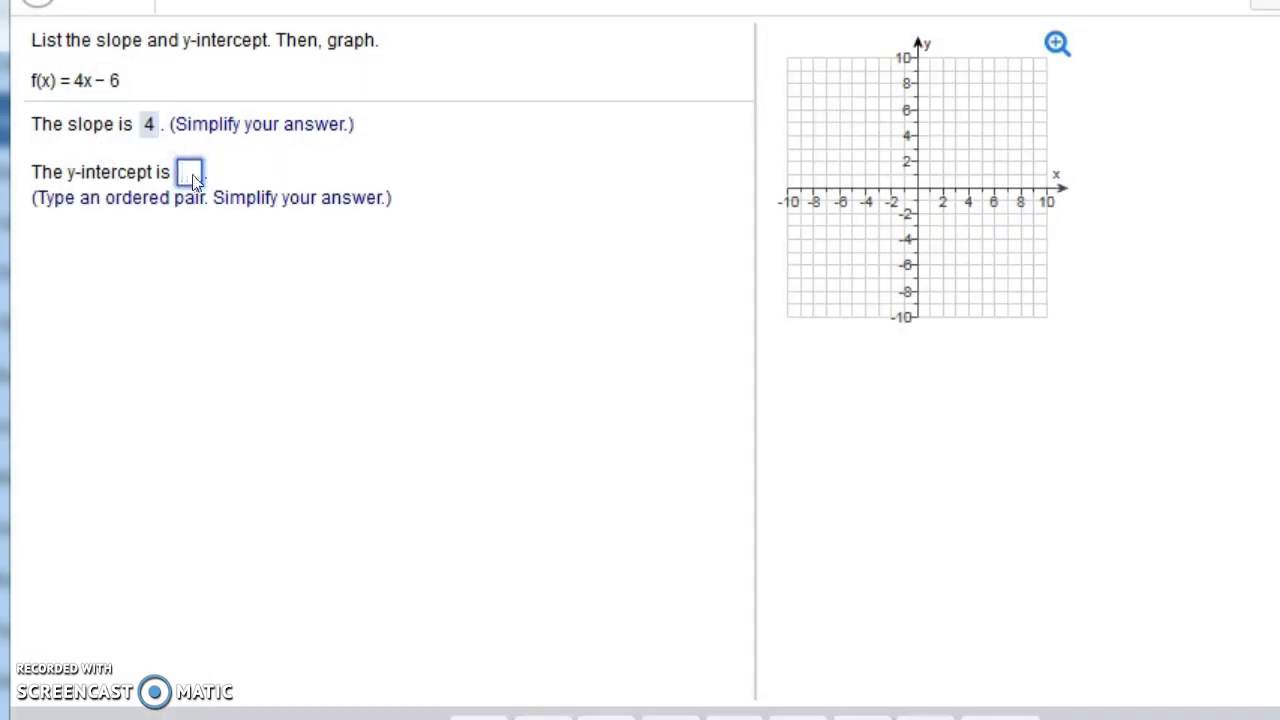
pyautogui.write('-6')
pyautogui.press('Return')
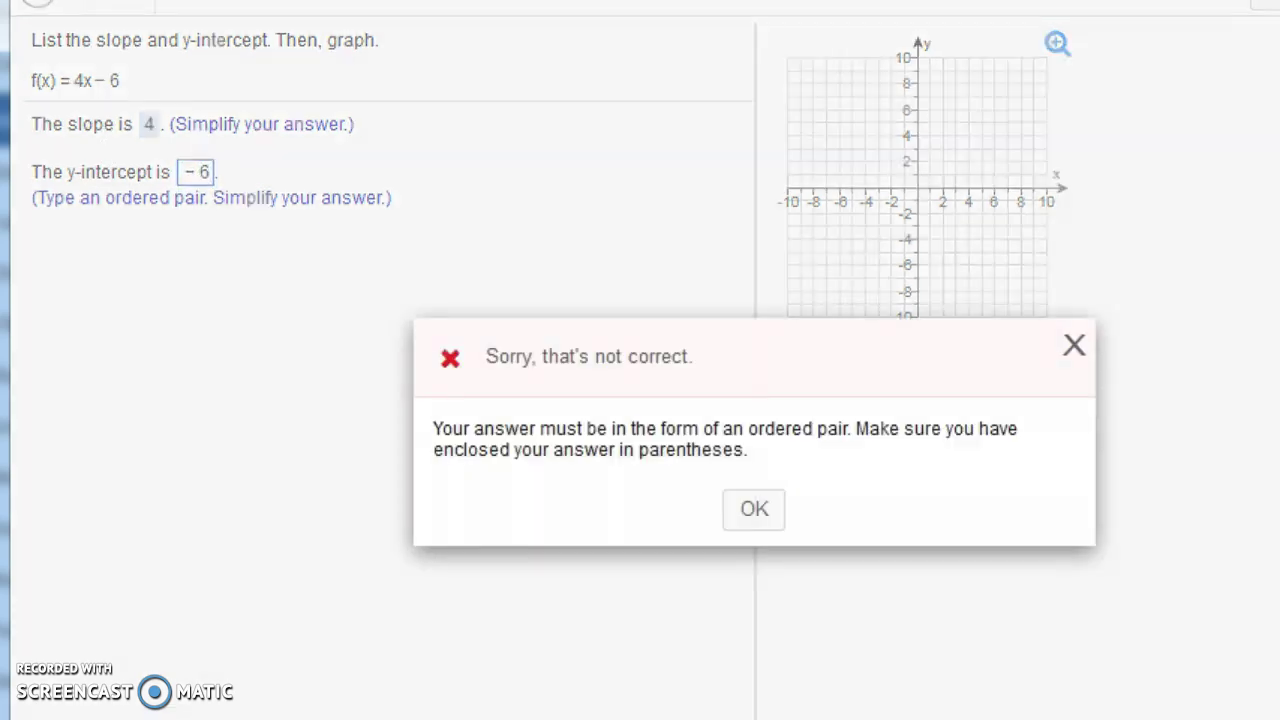
pyautogui.click(752, 518)
pyautogui.click(187, 175)
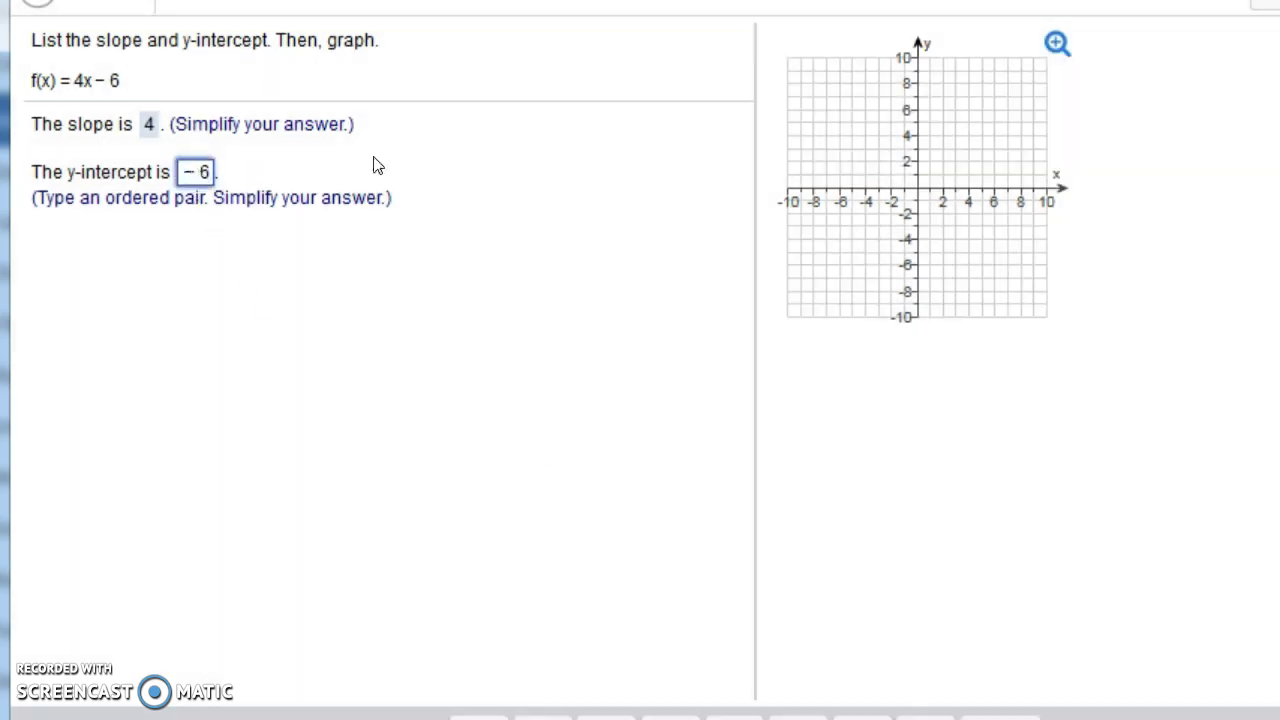
pyautogui.write('(0,')
pyautogui.press('End')
pyautogui.write(')')
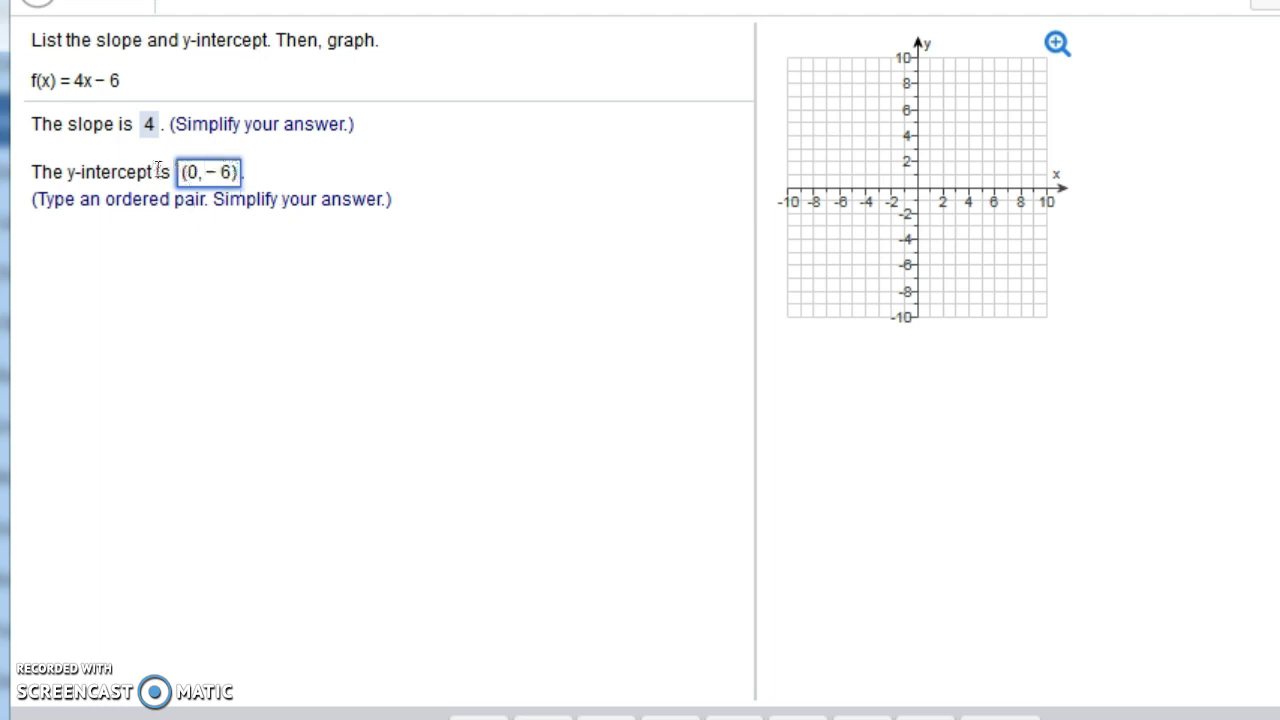
pyautogui.press('Return')
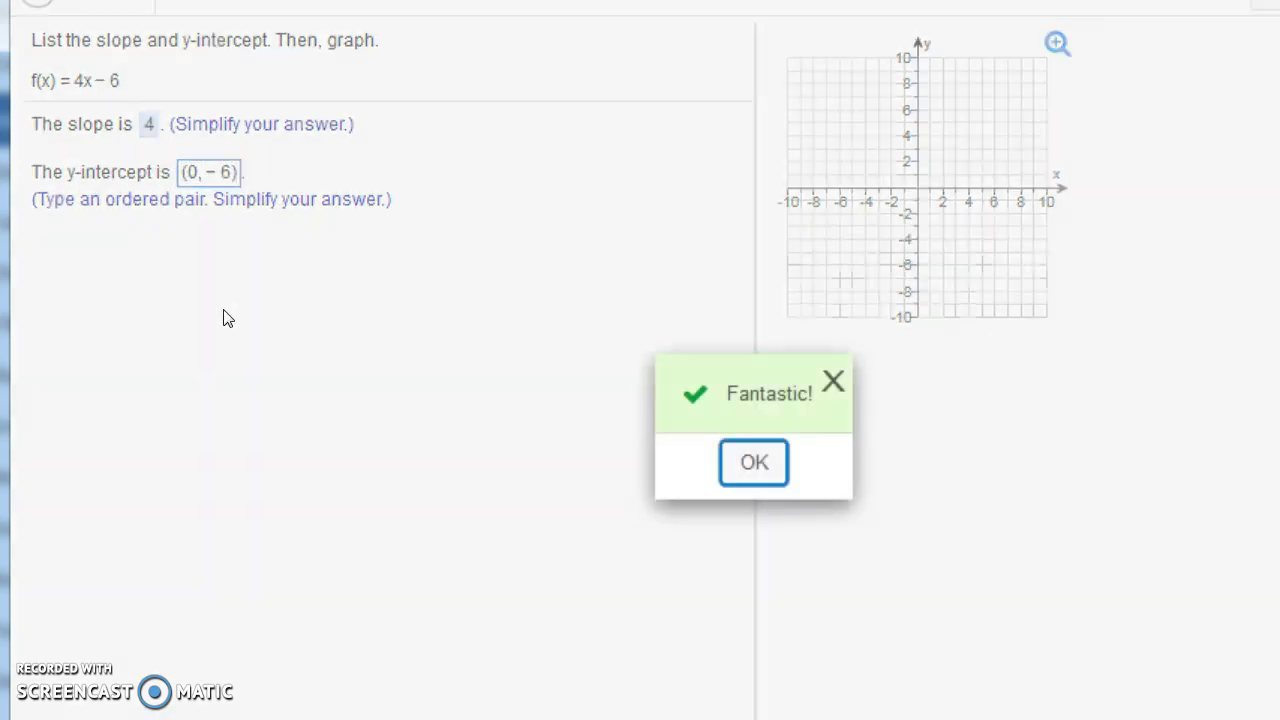
pyautogui.click(752, 464)
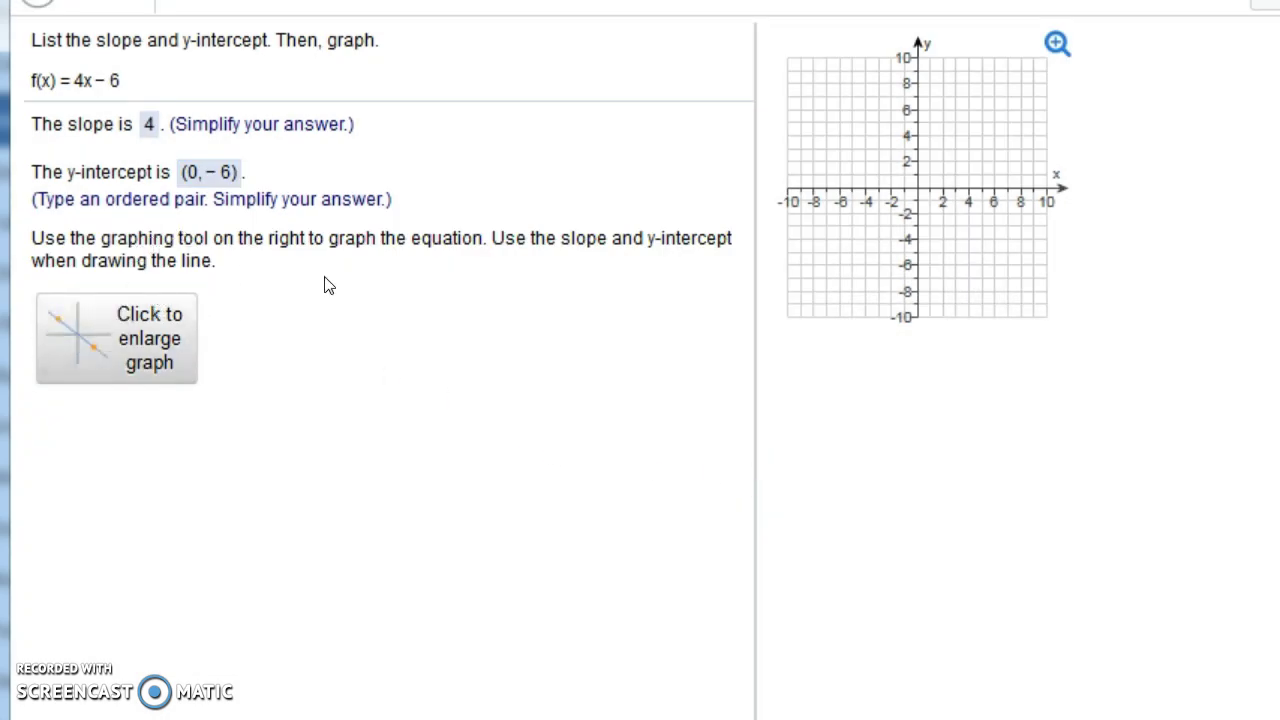
# Step: Draw a line through (0, −6) and (1, −2) on the enlarged graph and submit it
pyautogui.click(147, 340)
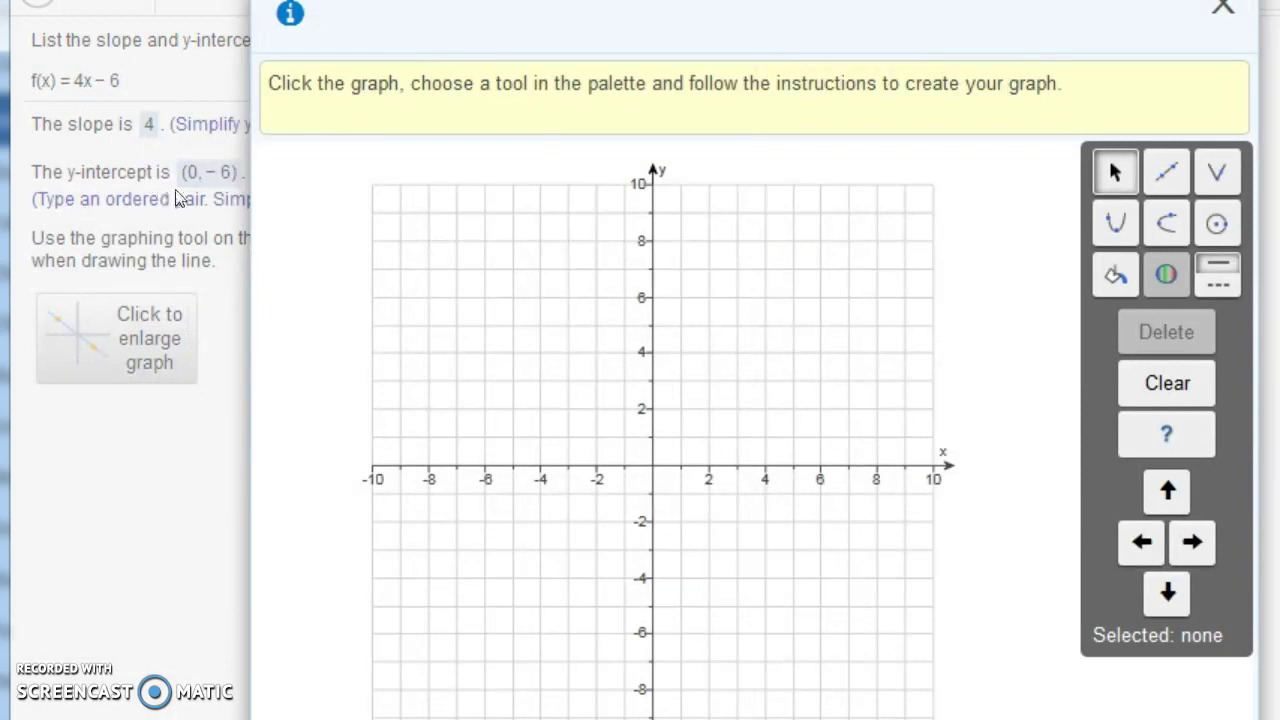
pyautogui.click(1166, 177)
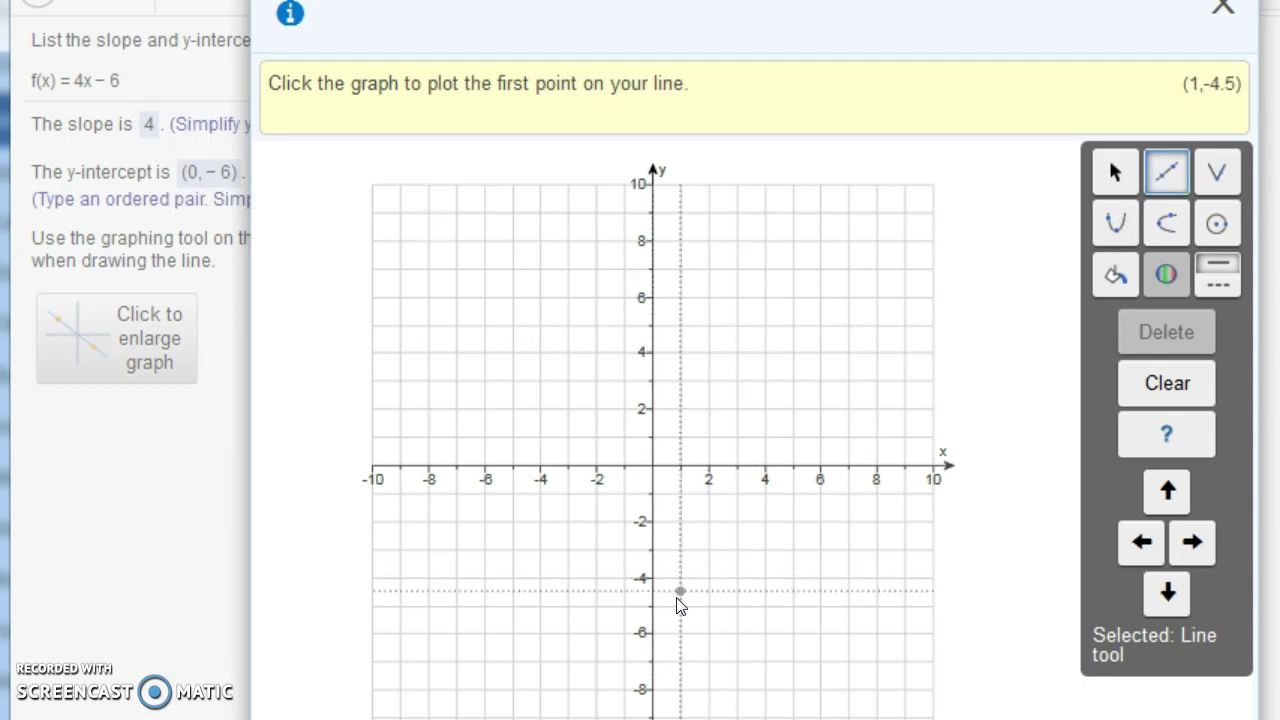
pyautogui.click(651, 633)
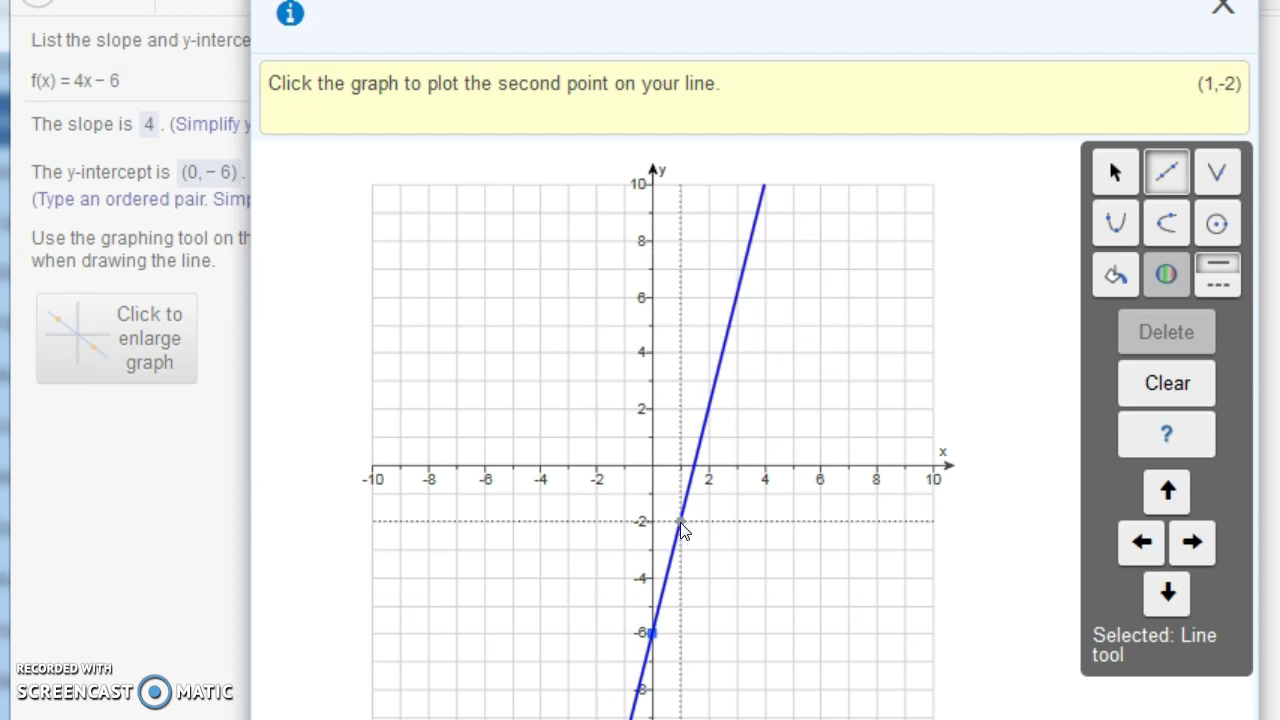
pyautogui.click(681, 522)
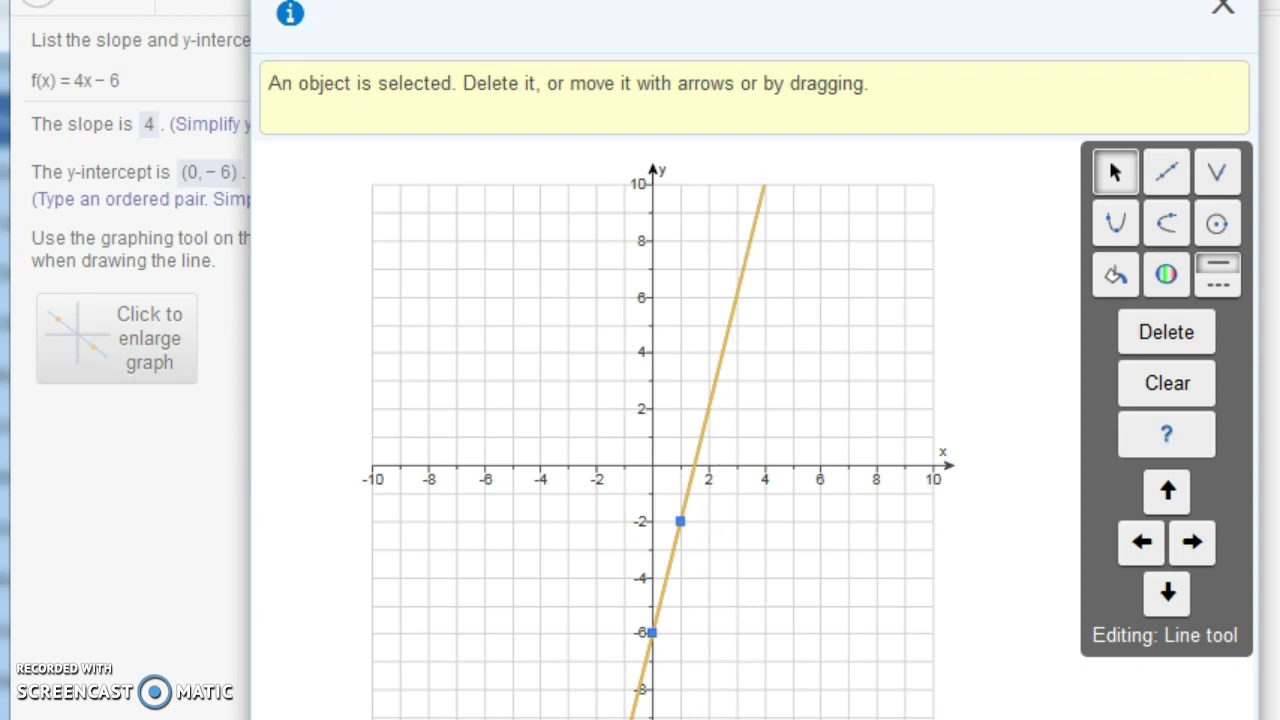
pyautogui.press('Escape')
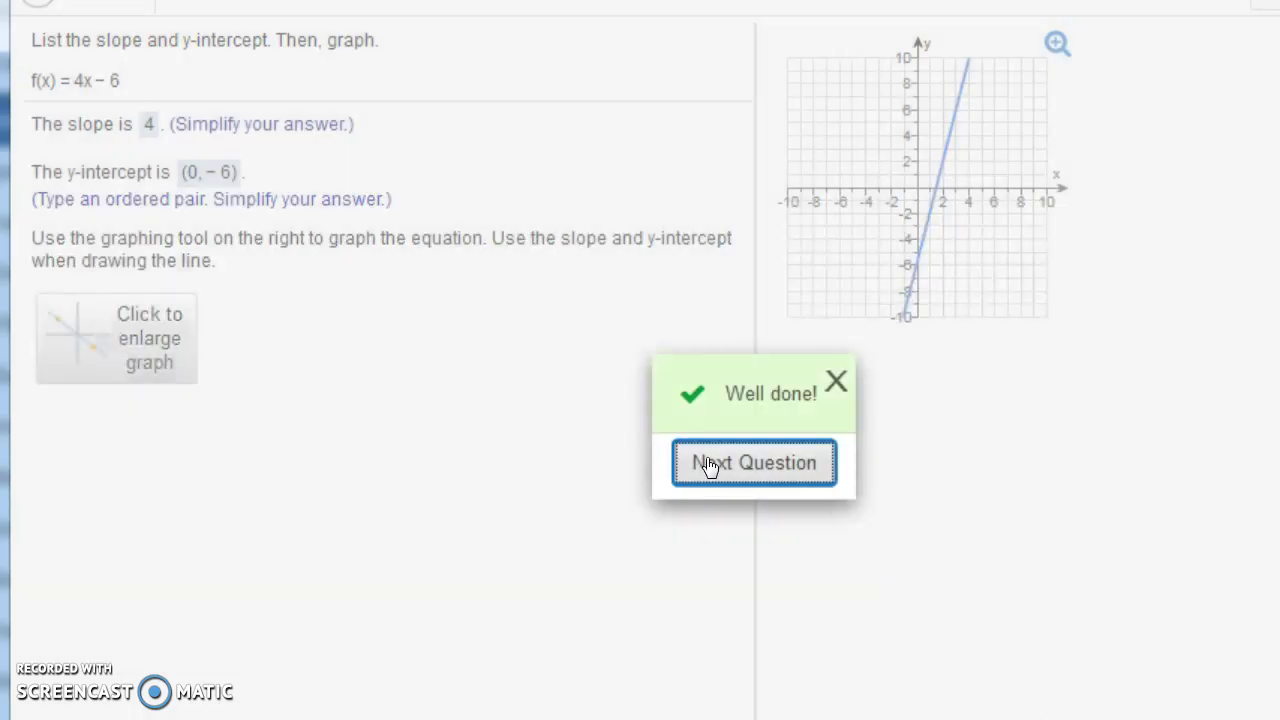
# Step: Go to question 1.3.63 and graph the line through (0, −5) and (−7, 5)
pyautogui.click(707, 466)
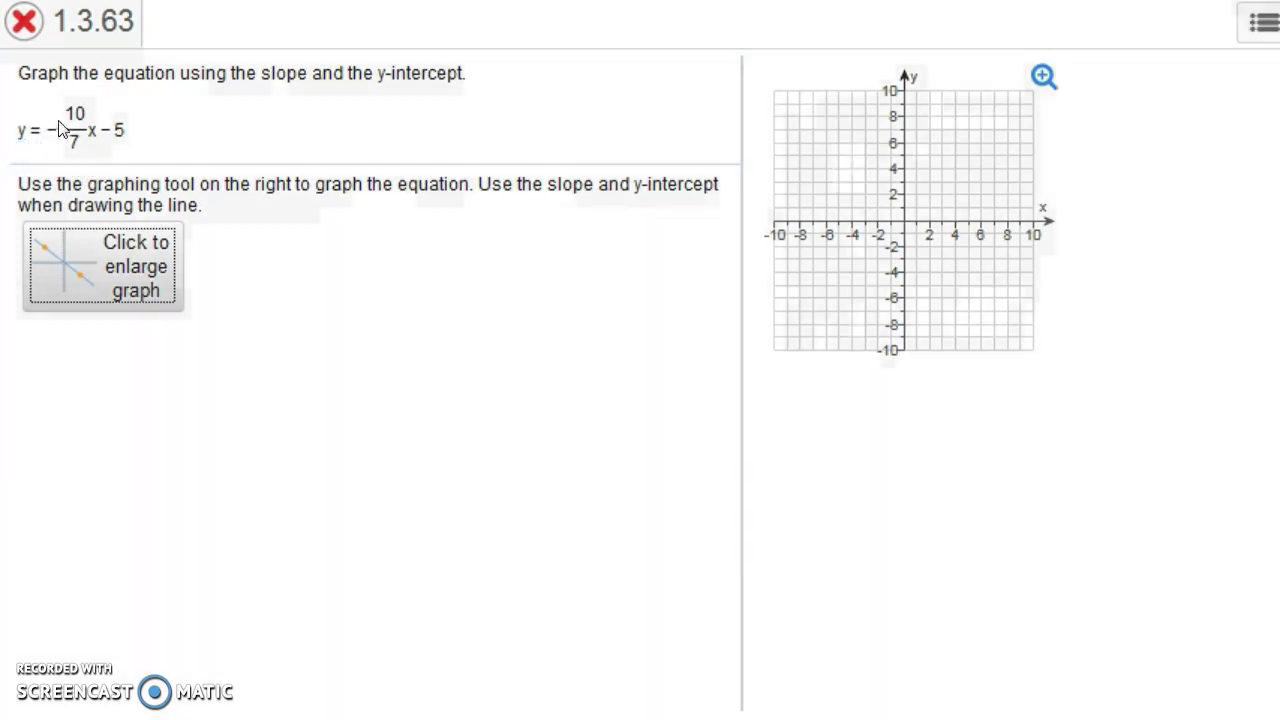
pyautogui.click(108, 268)
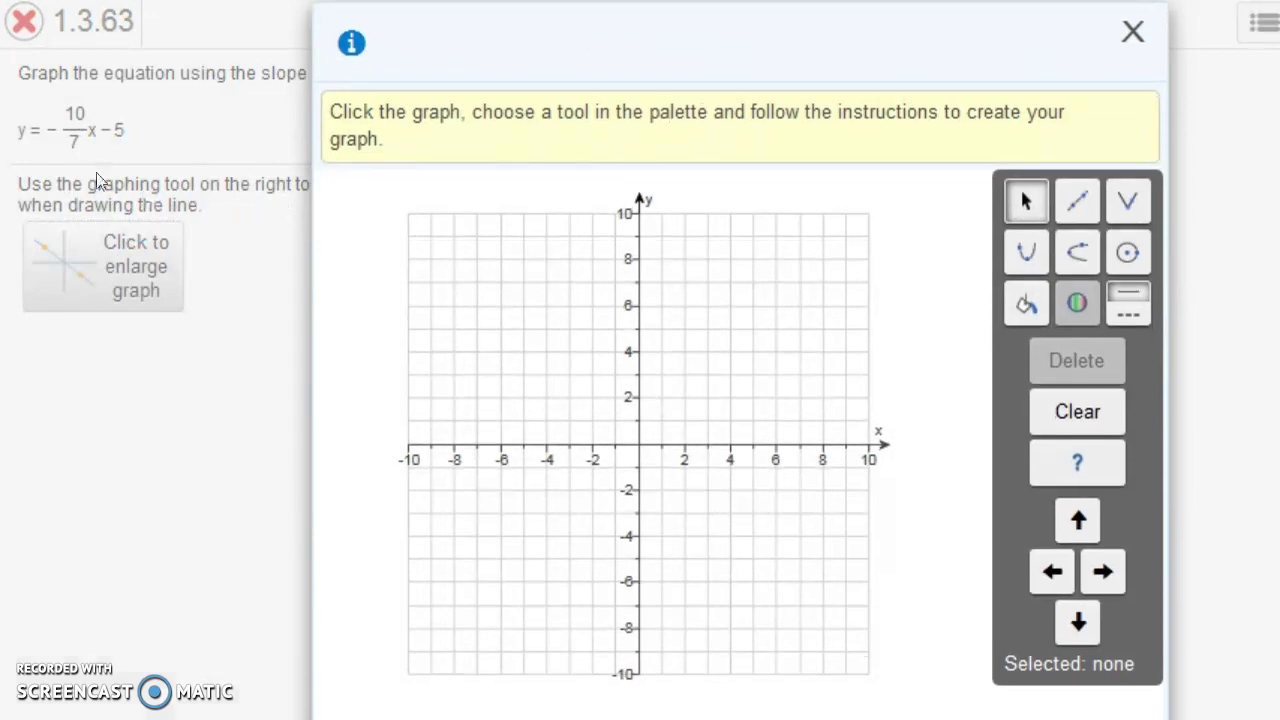
pyautogui.click(1076, 205)
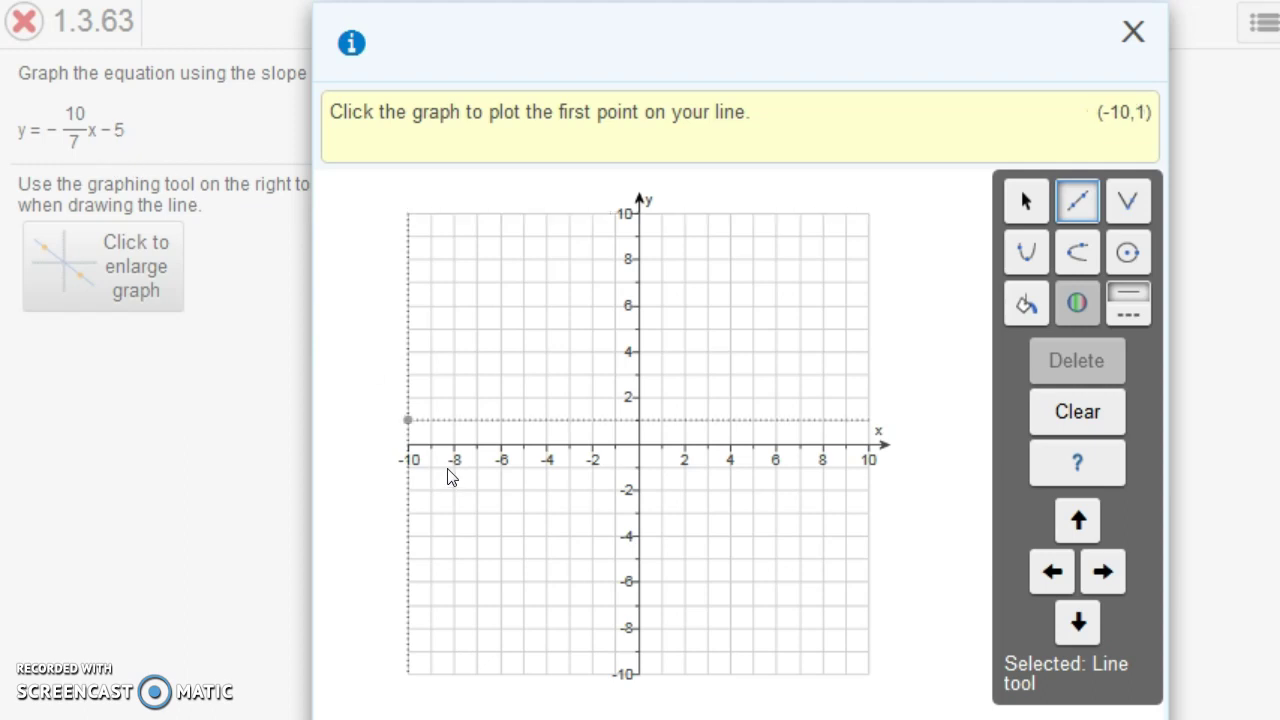
pyautogui.click(638, 558)
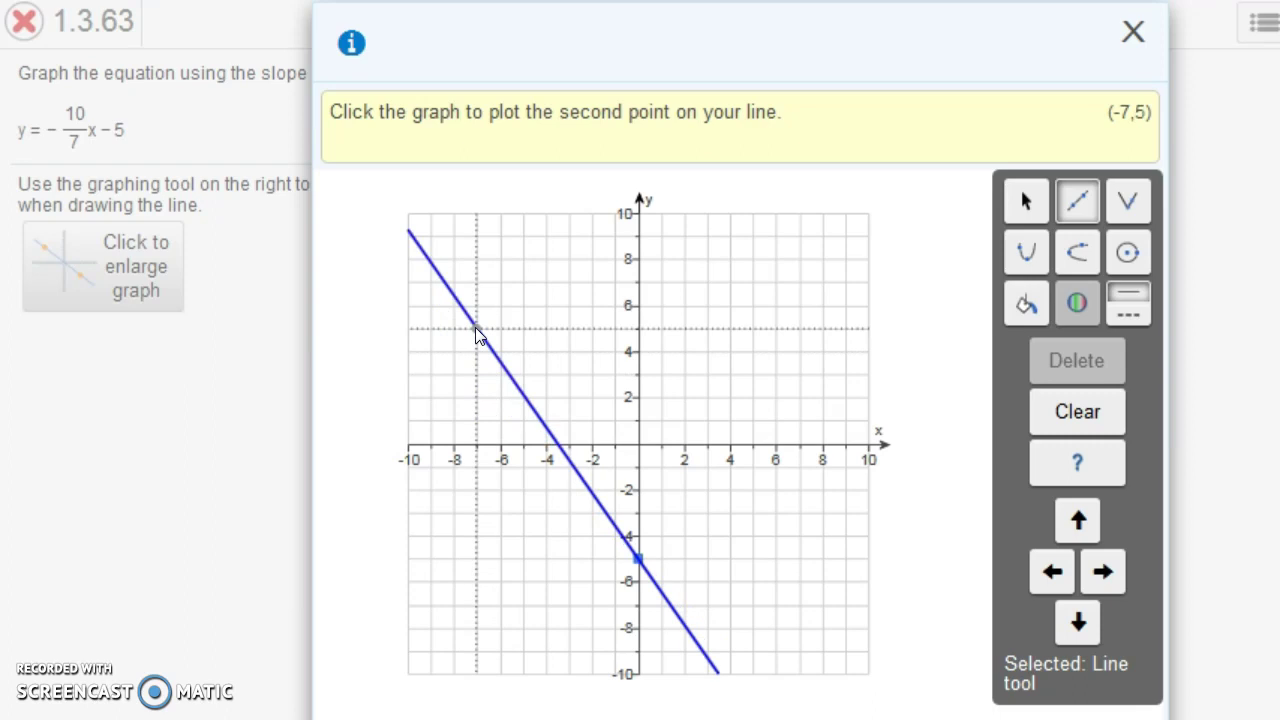
pyautogui.click(476, 328)
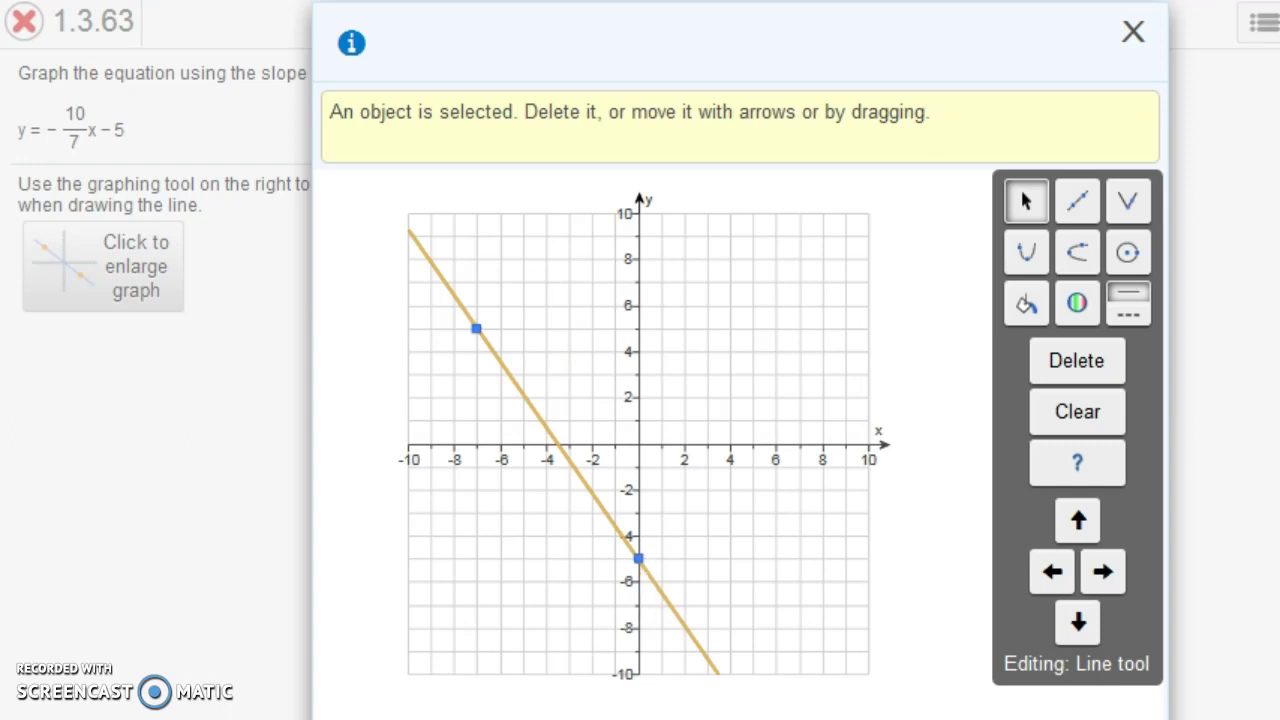
pyautogui.press('Escape')
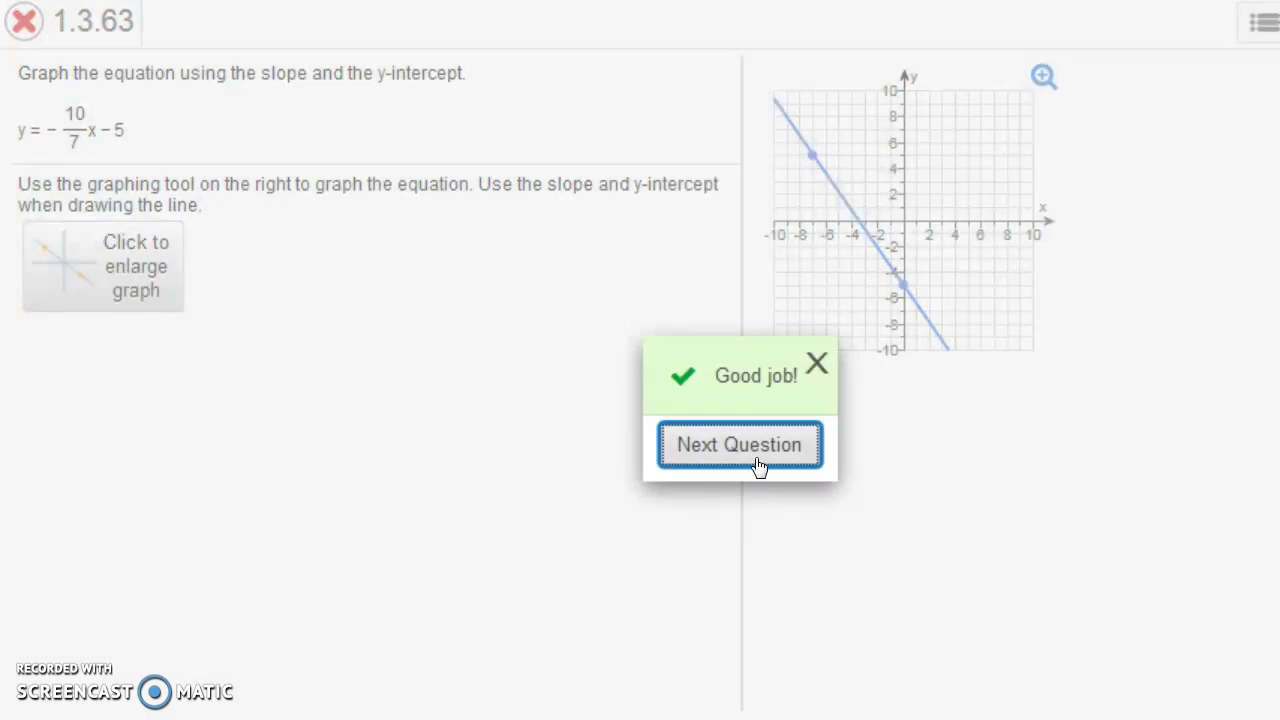
# Step: Open question 1.4.1 and view its red-line graph enlarged, then close the enlarged view
pyautogui.click(755, 455)
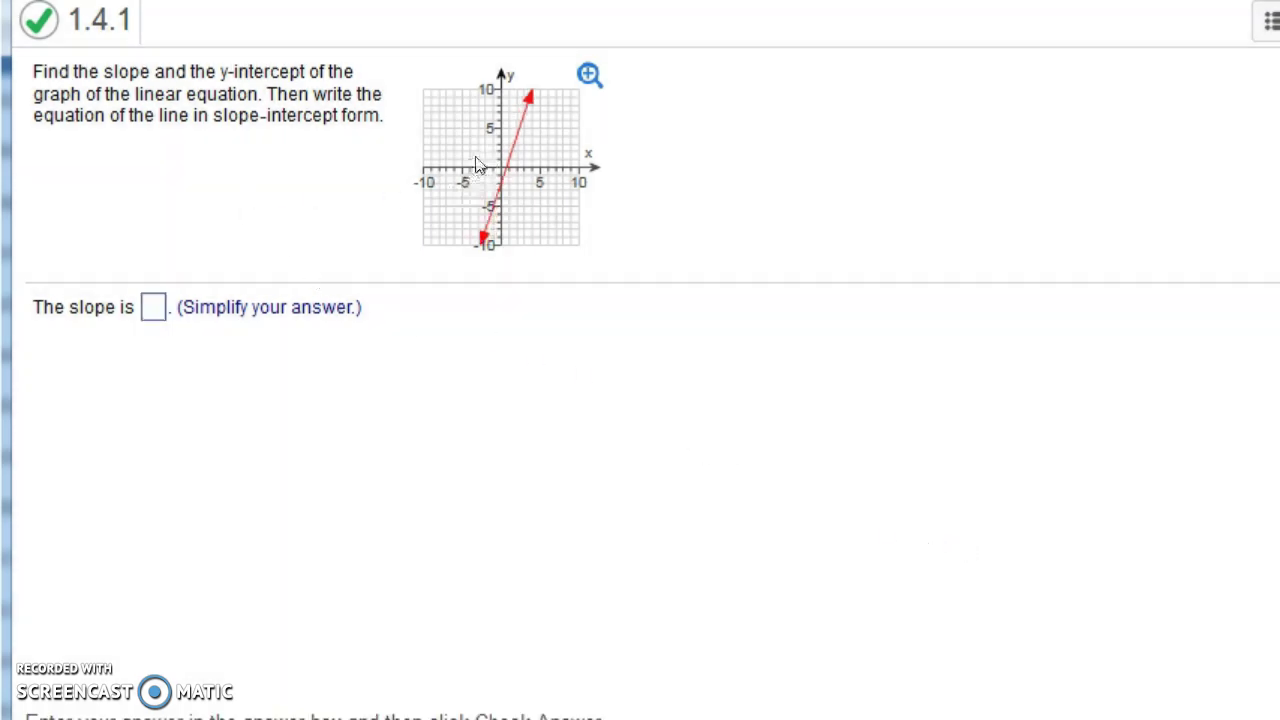
pyautogui.click(589, 77)
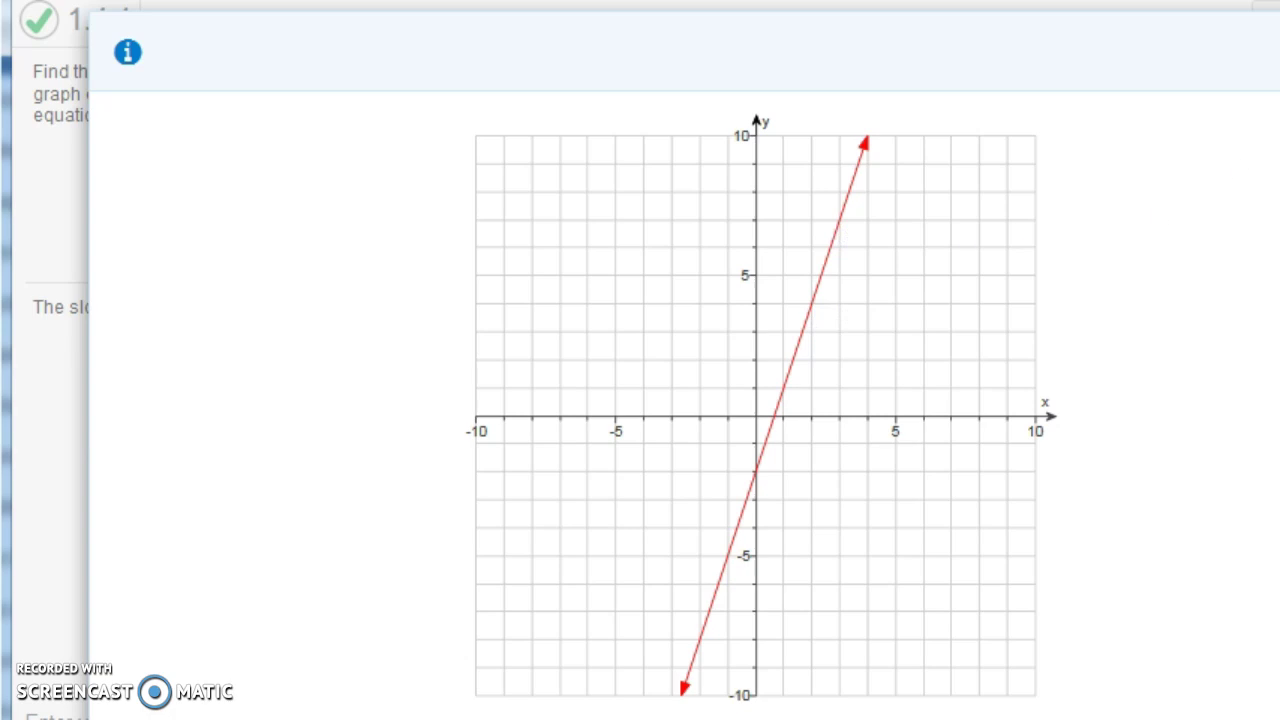
pyautogui.click(1266, 8)
# Step: Enter the red line's slope as 3 after the answer 3/1 is rejected
pyautogui.click(157, 308)
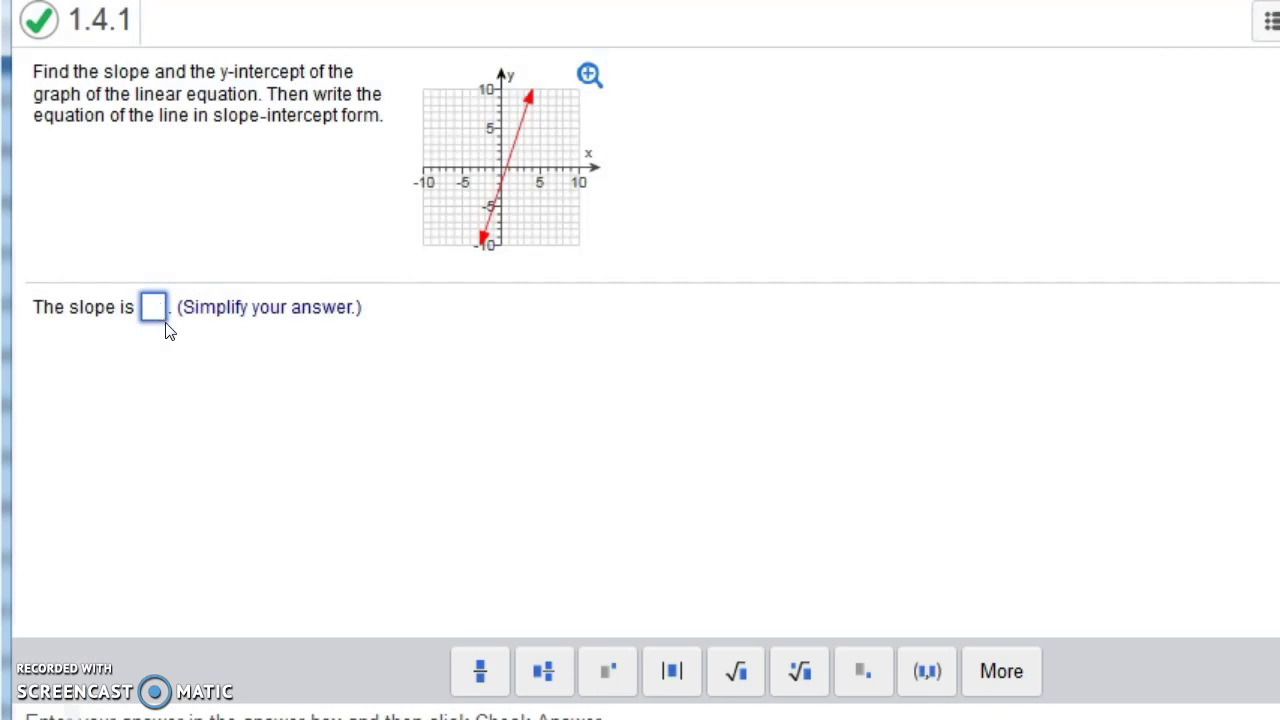
pyautogui.write('3/')
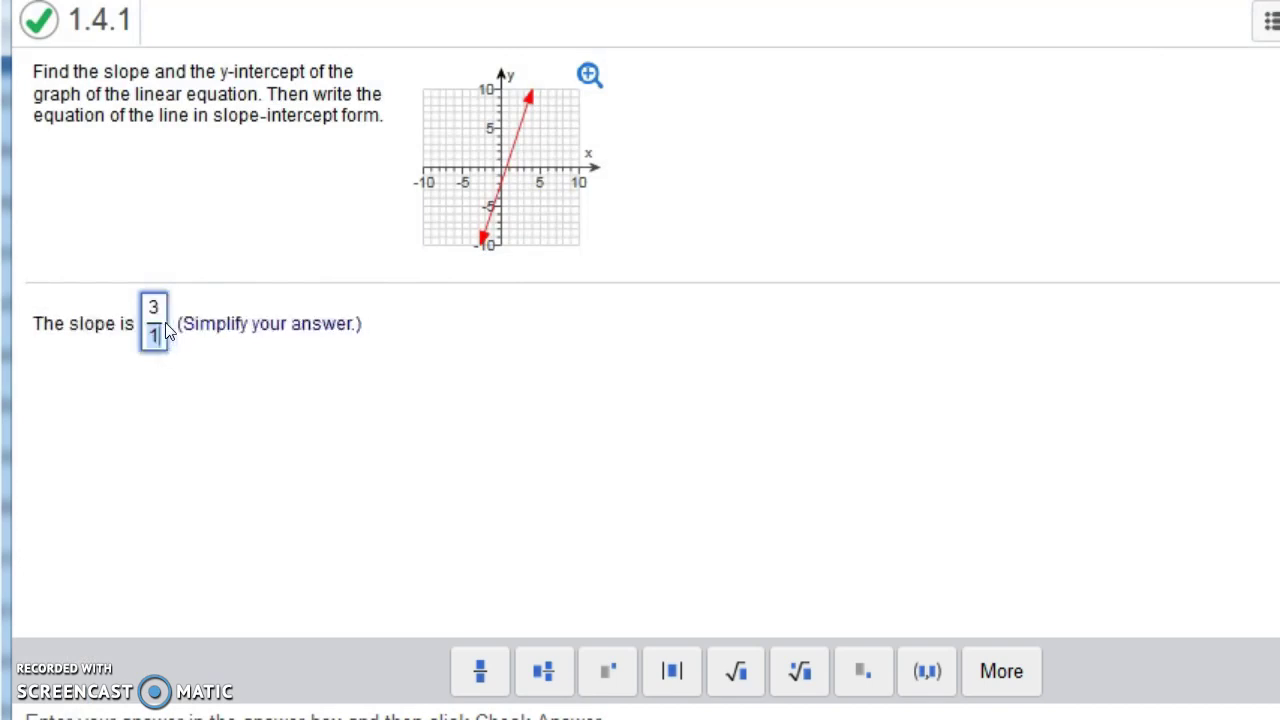
pyautogui.write('1')
pyautogui.click(897, 716)
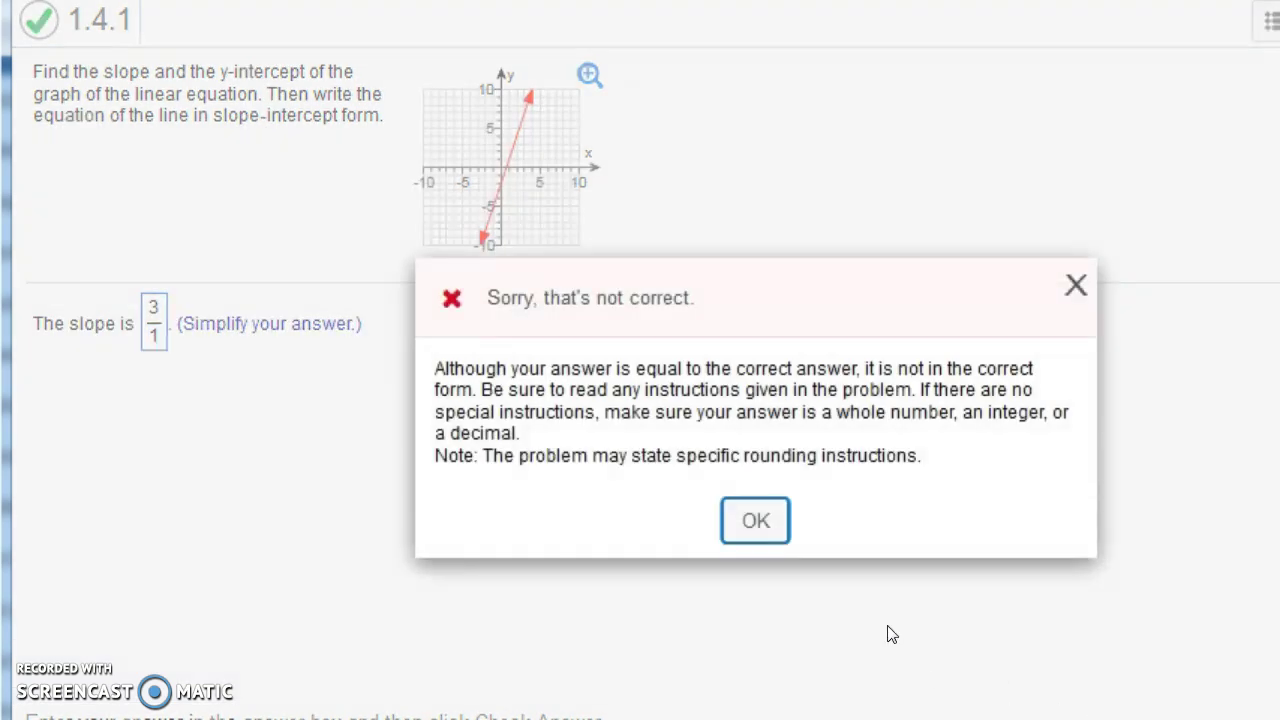
pyautogui.click(766, 520)
pyautogui.click(152, 328)
pyautogui.press('BackSpace')
pyautogui.press('BackSpace')
pyautogui.press('BackSpace')
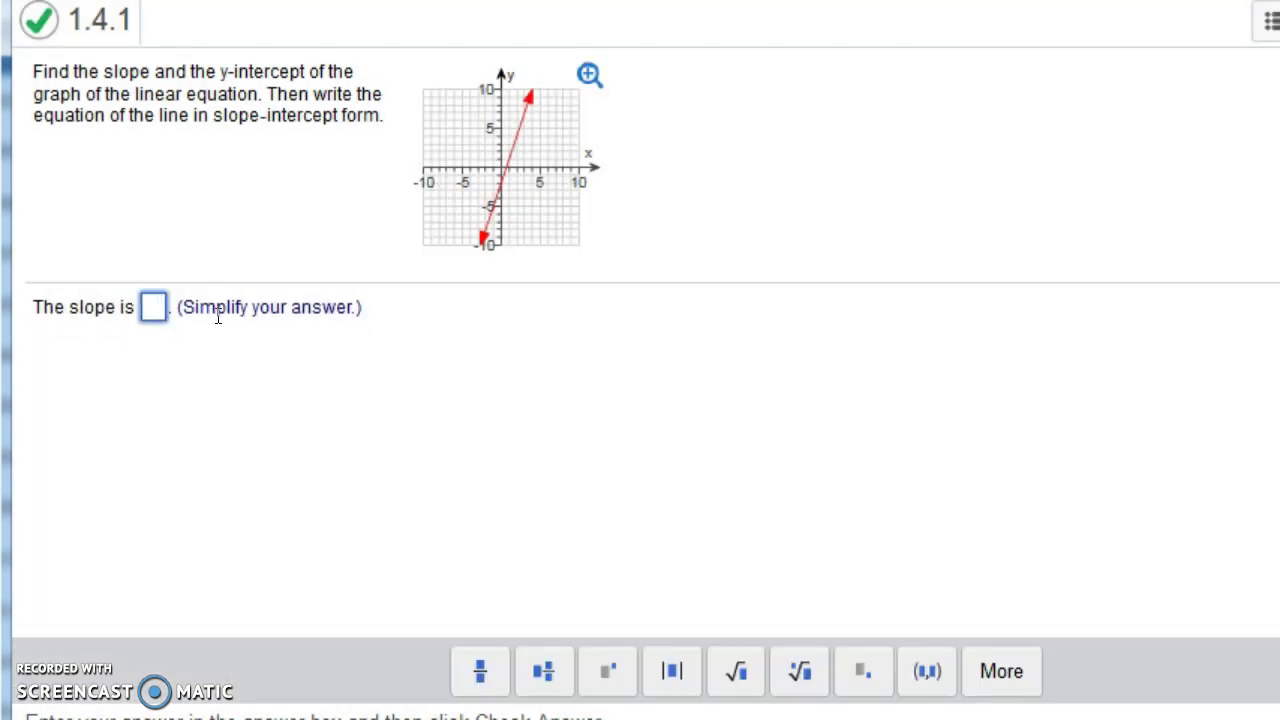
pyautogui.write('3')
pyautogui.click(897, 716)
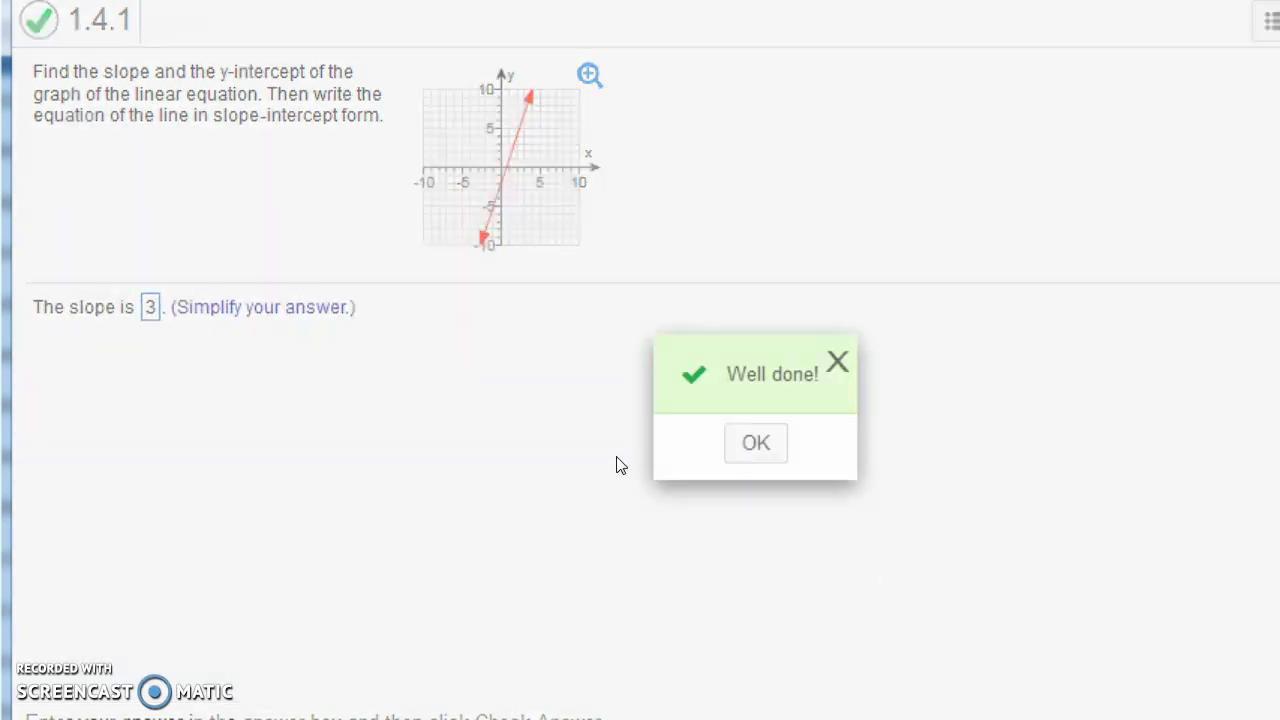
pyautogui.click(753, 443)
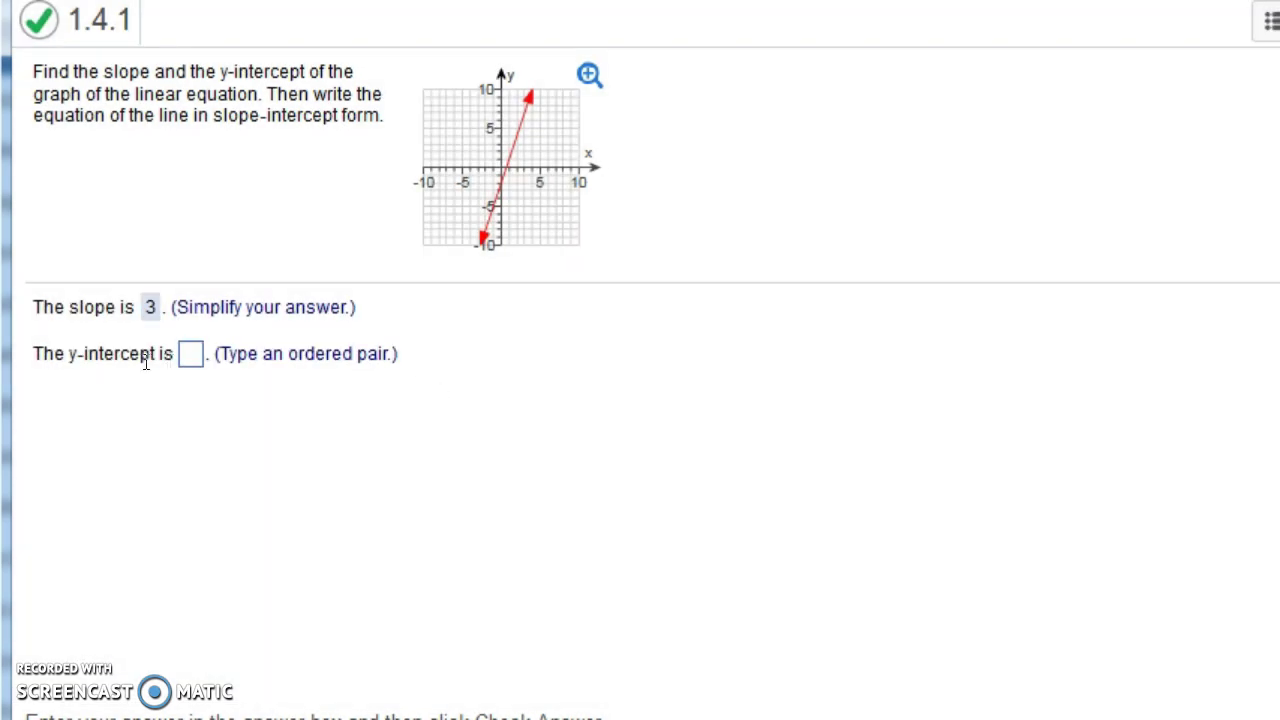
# Step: Enter the y-intercept as (0,-2)
pyautogui.click(189, 355)
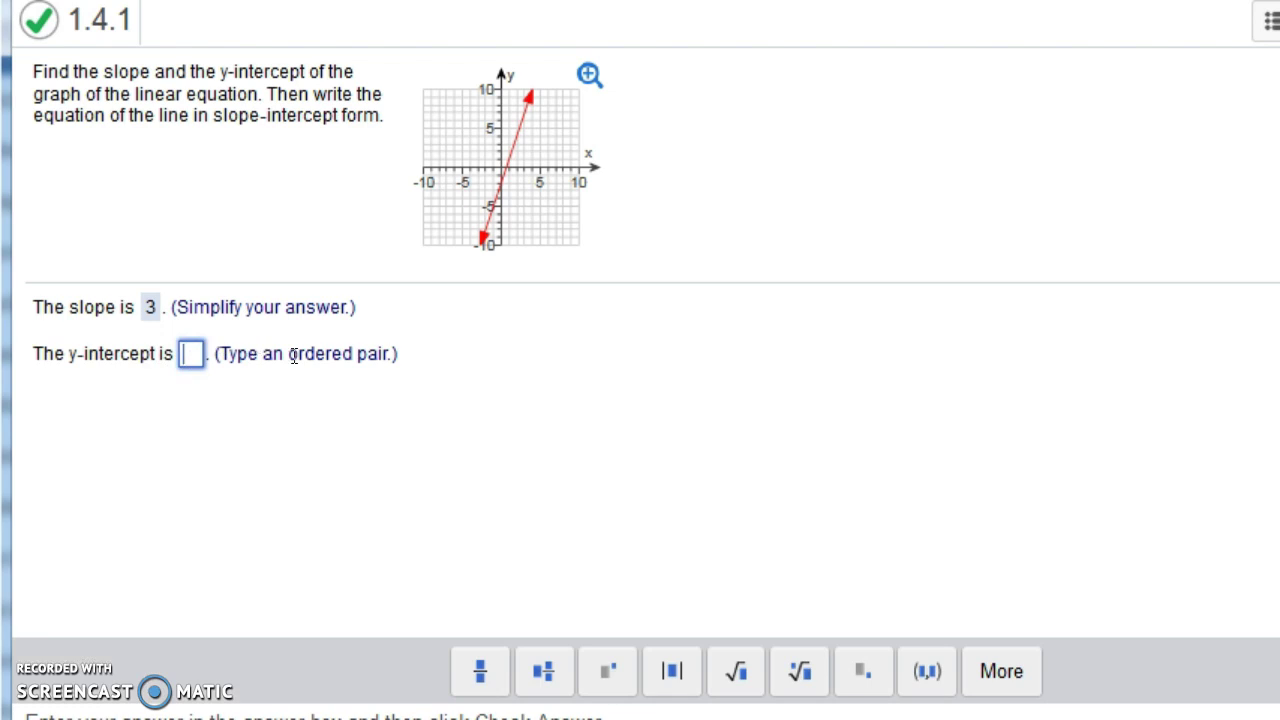
pyautogui.write('(')
pyautogui.write('0,')
pyautogui.write('-2)')
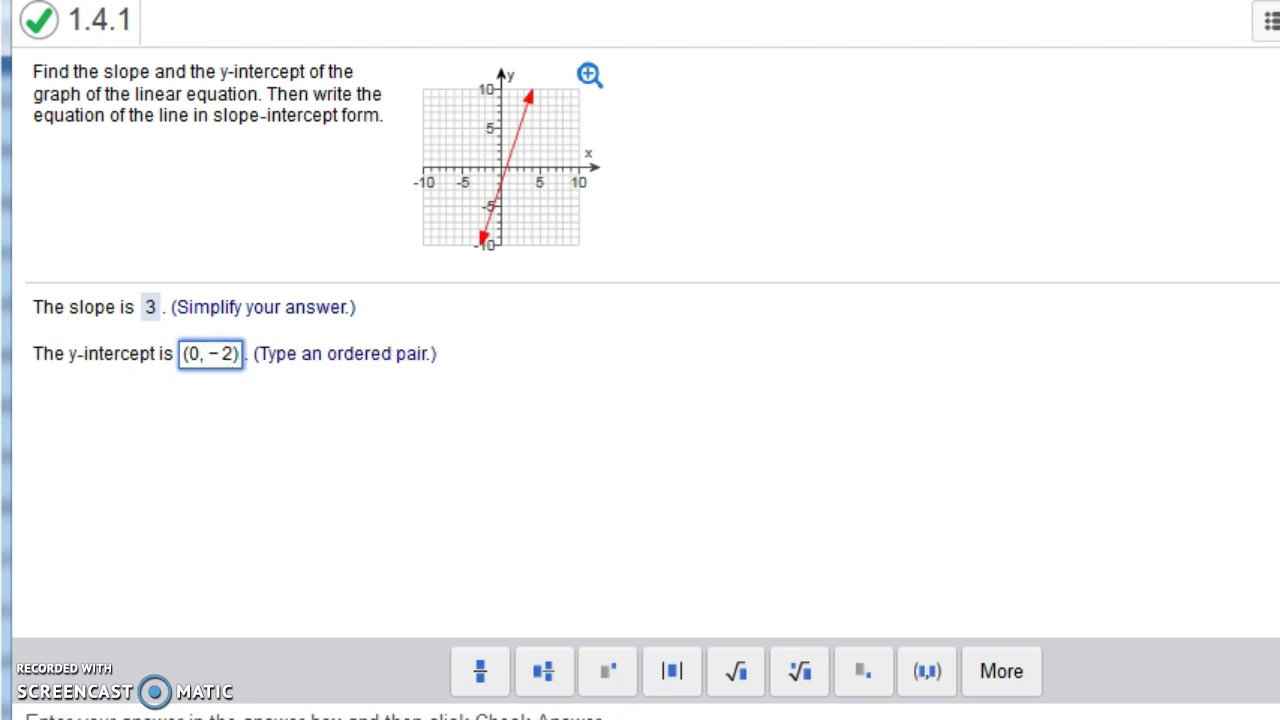
pyautogui.press('Return')
pyautogui.click(749, 448)
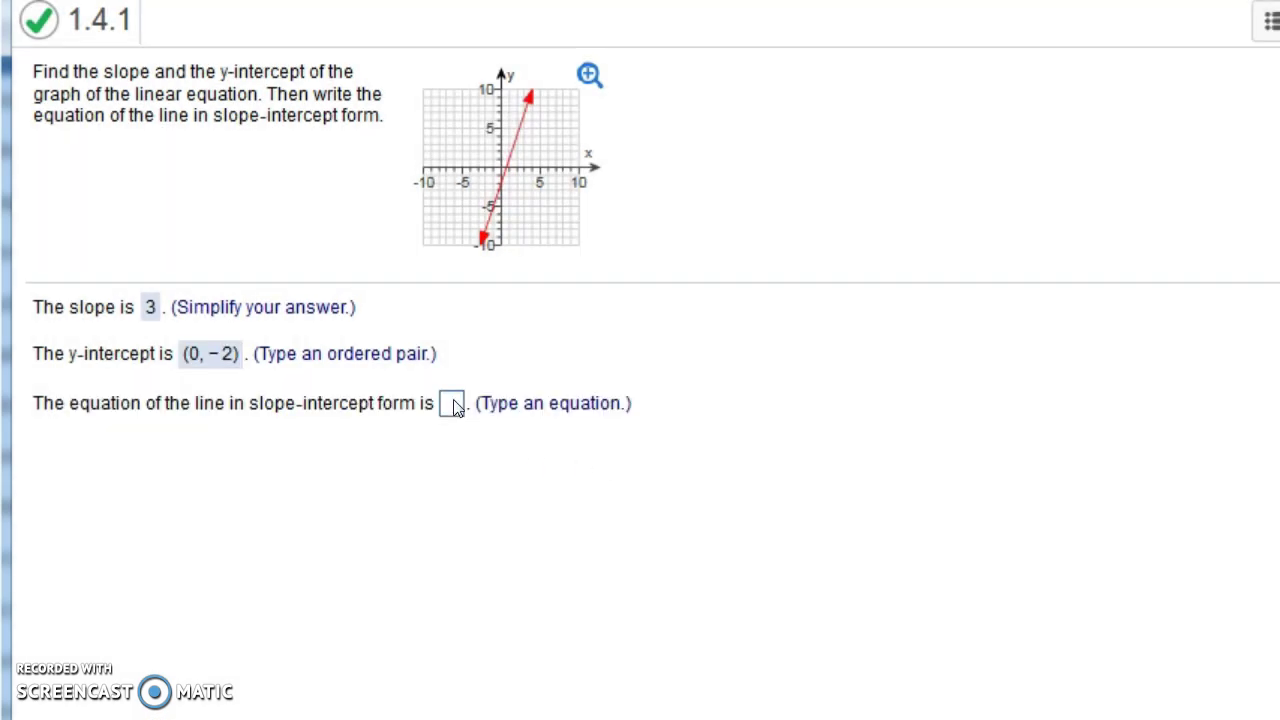
# Step: Enter the slope-intercept equation y = 3x - 2 and move to question 1.4.5
pyautogui.click(453, 404)
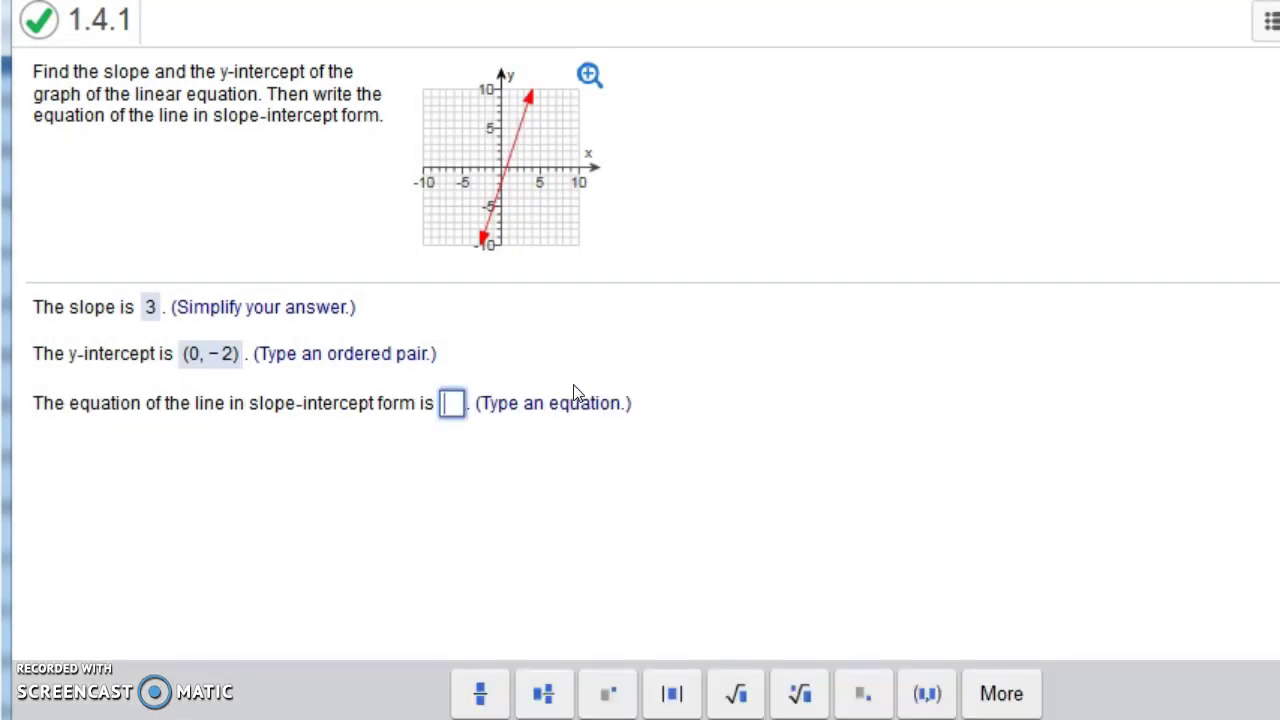
pyautogui.write('y =')
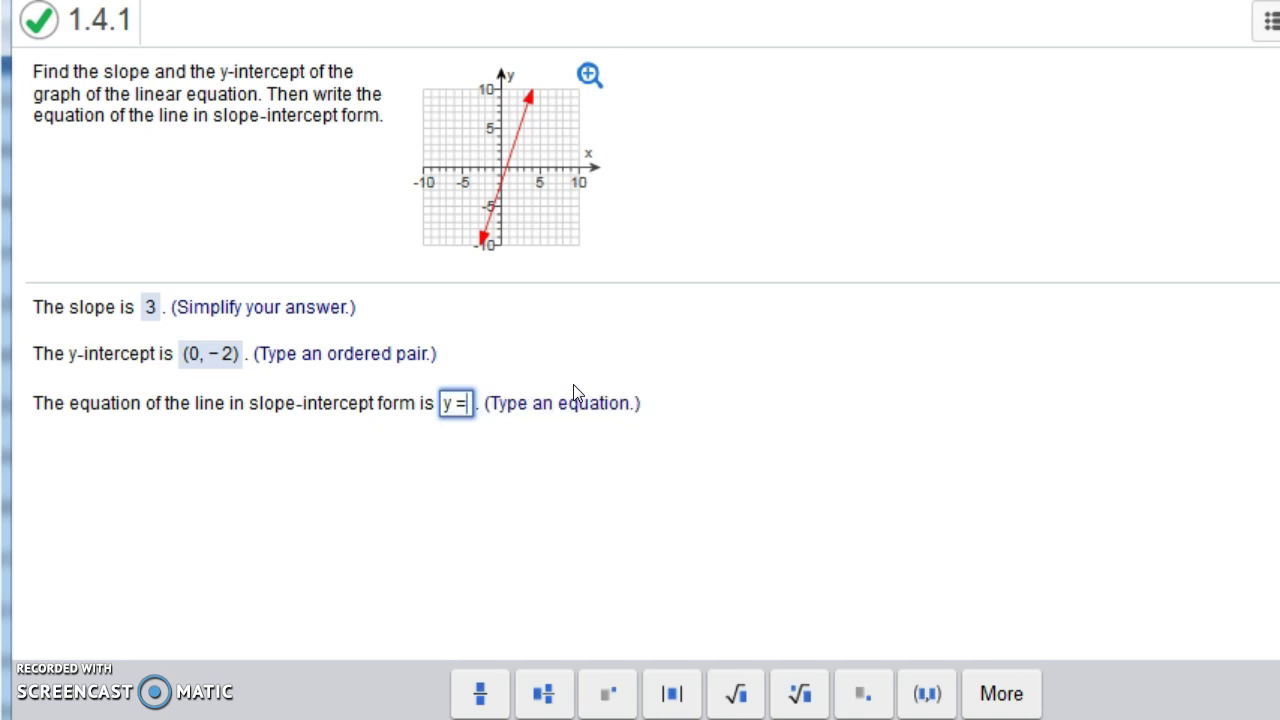
pyautogui.write('3x')
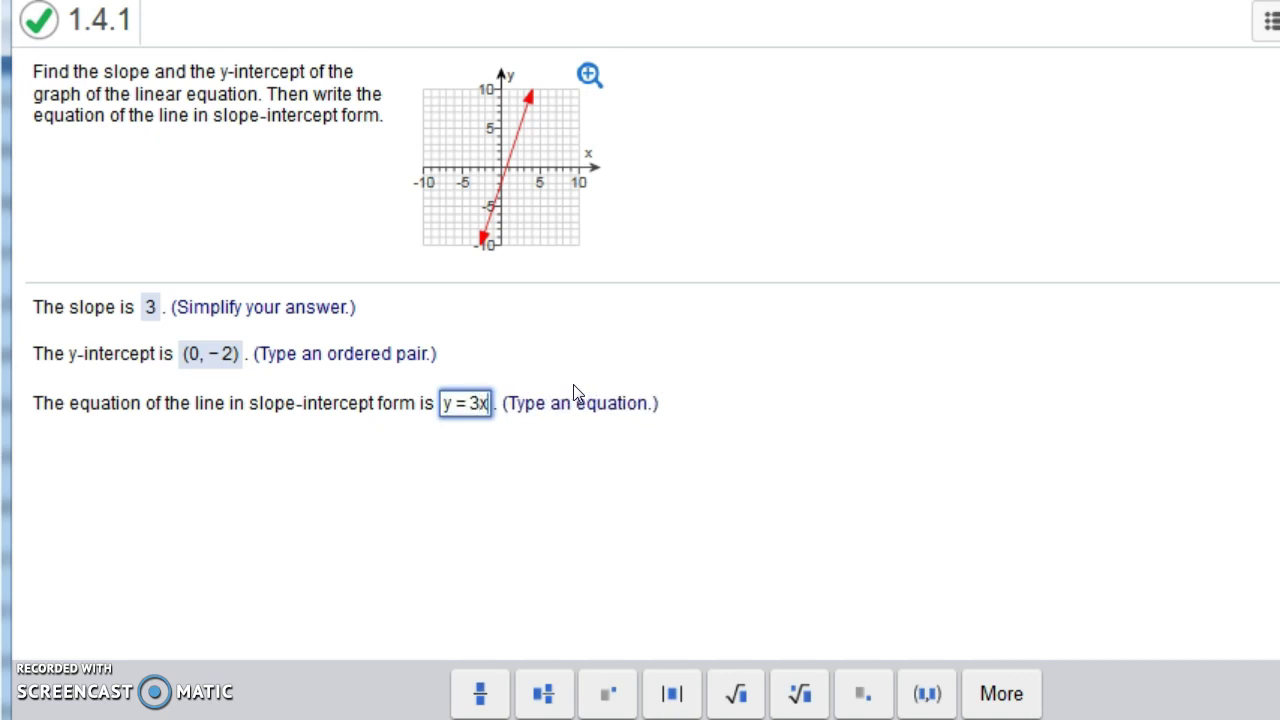
pyautogui.write('+')
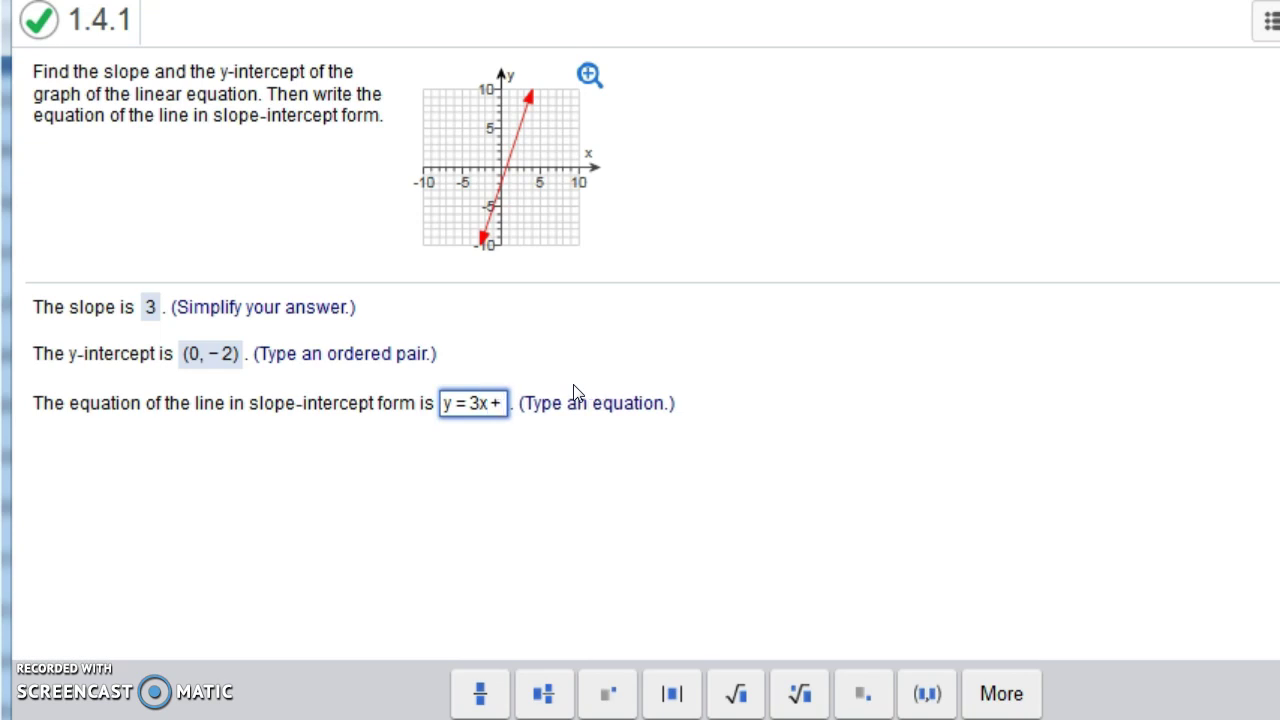
pyautogui.write('(-2)')
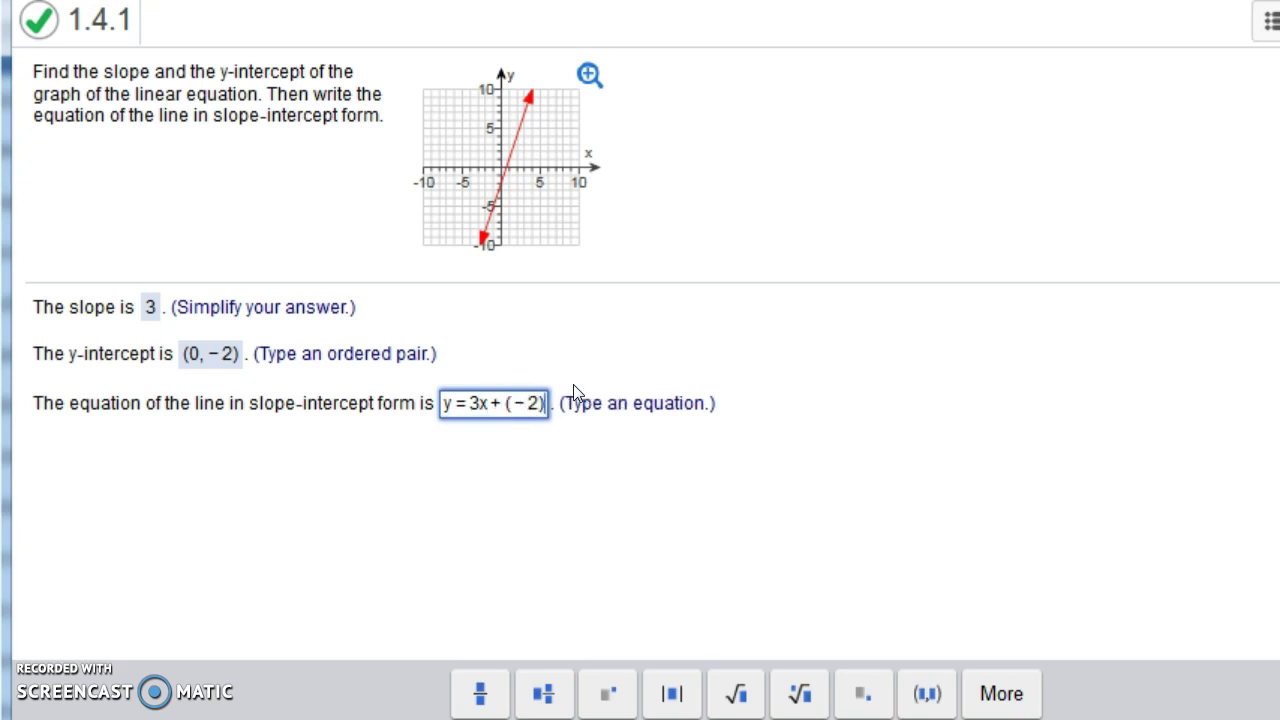
pyautogui.press('BackSpace')
pyautogui.press('BackSpace')
pyautogui.press('BackSpace')
pyautogui.press('BackSpace')
pyautogui.press('BackSpace')
pyautogui.write('-2')
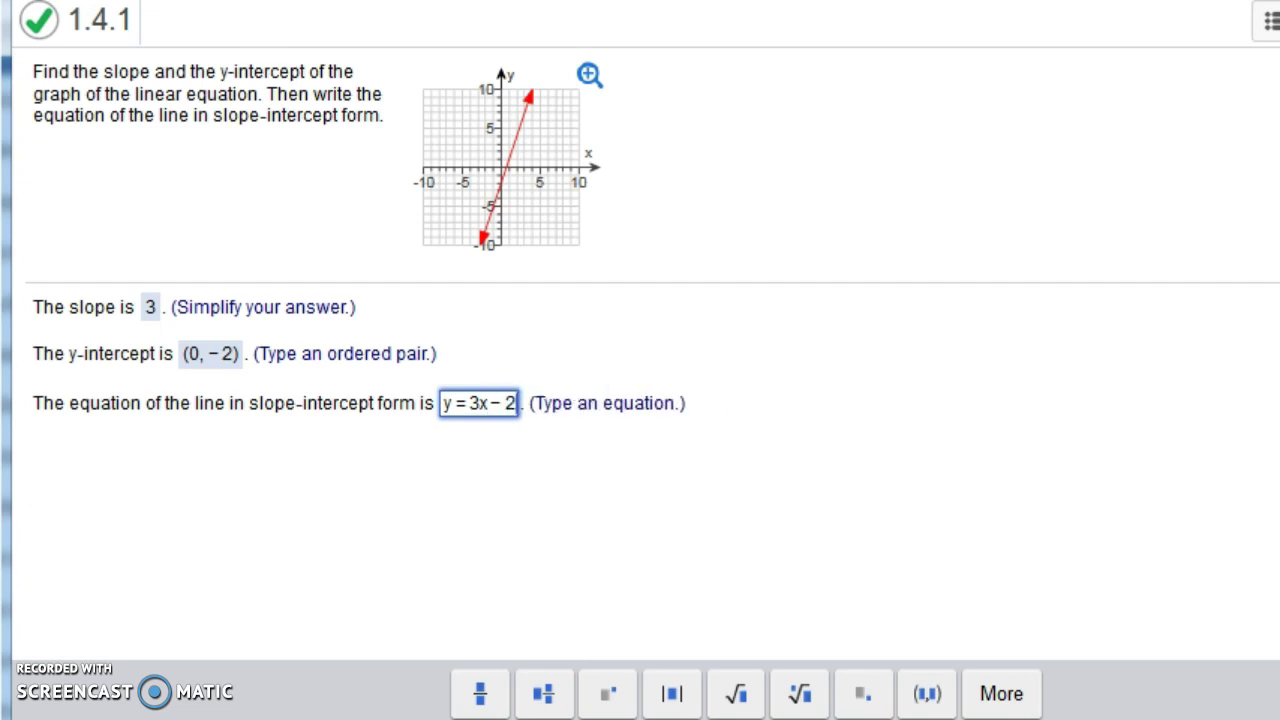
pyautogui.press('Return')
pyautogui.click(760, 447)
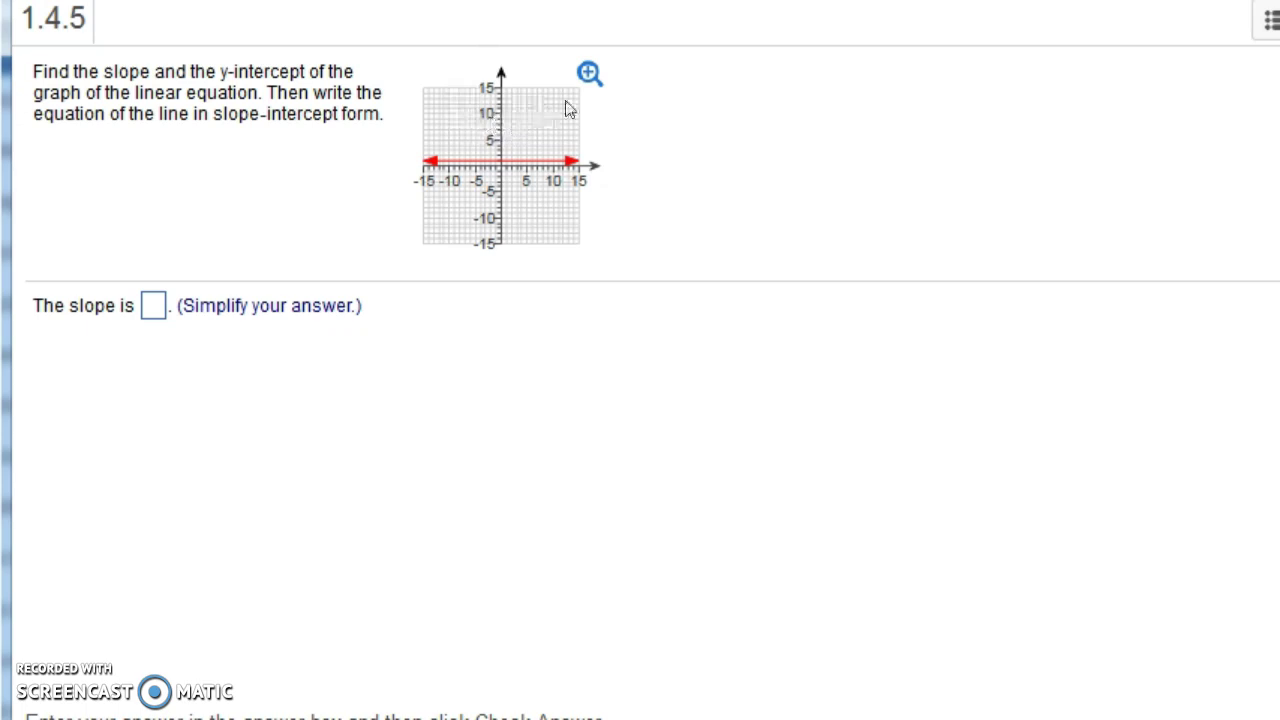
# Step: Enlarge question 1.4.5's graph showing the horizontal line at y = 1
pyautogui.click(590, 74)
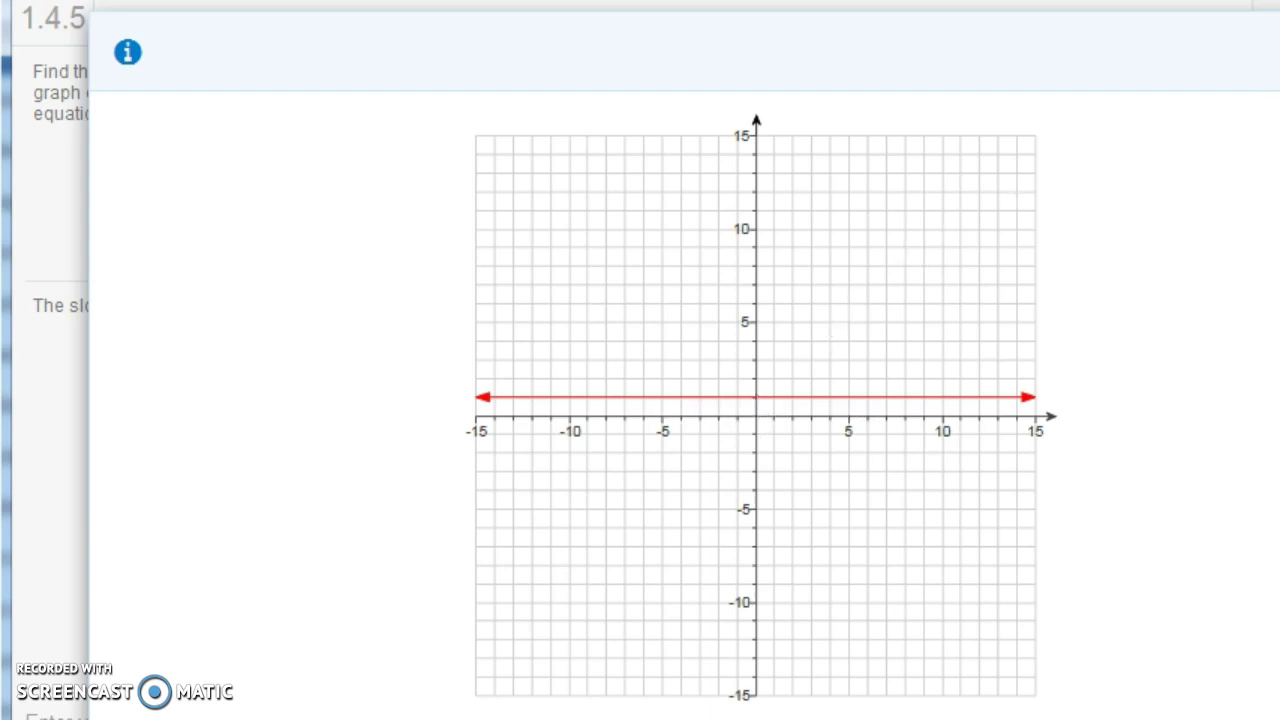
# Step: Close the enlarged graph and enter a slope of 0
pyautogui.click(480, 141)
pyautogui.click(163, 303)
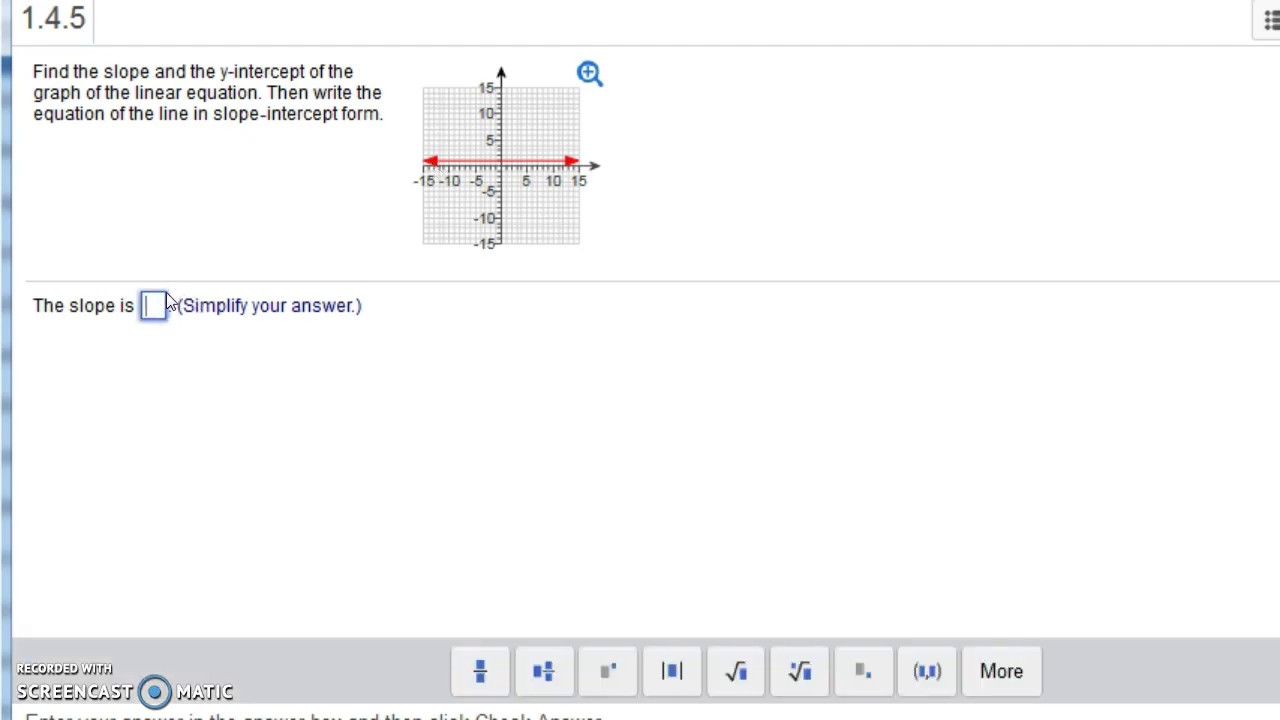
pyautogui.write('0')
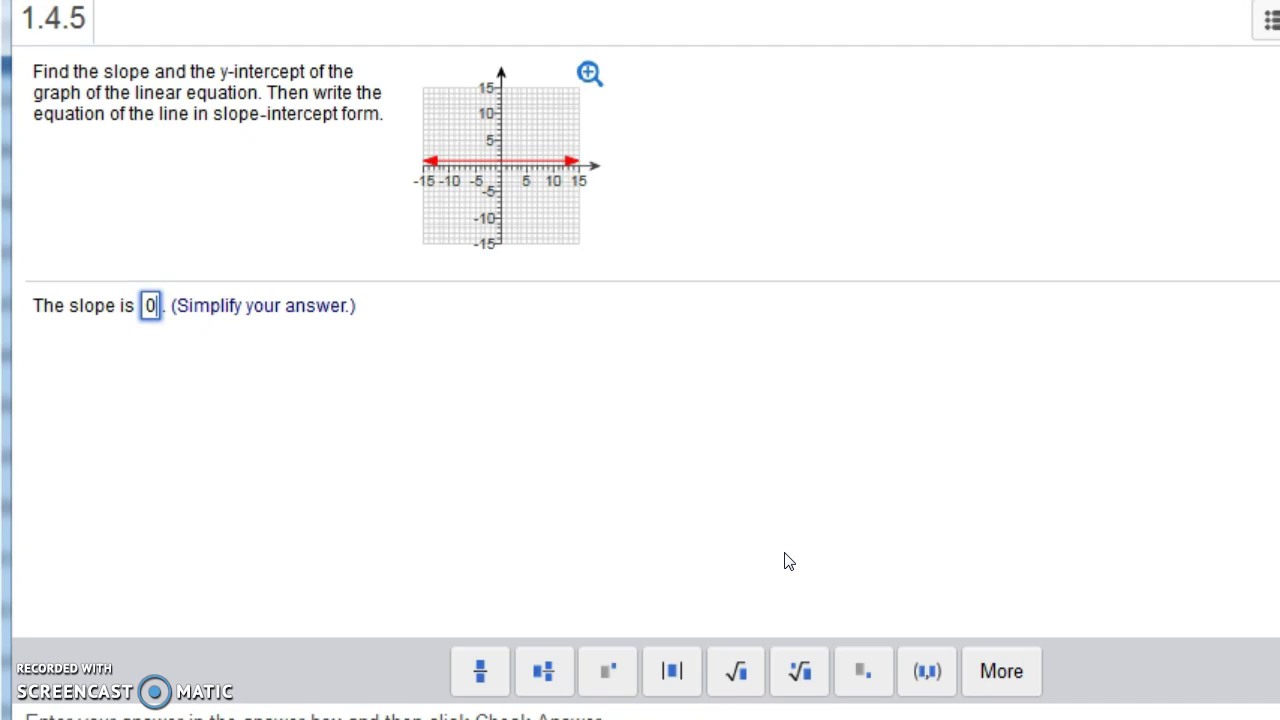
pyautogui.press('Return')
pyautogui.click(757, 443)
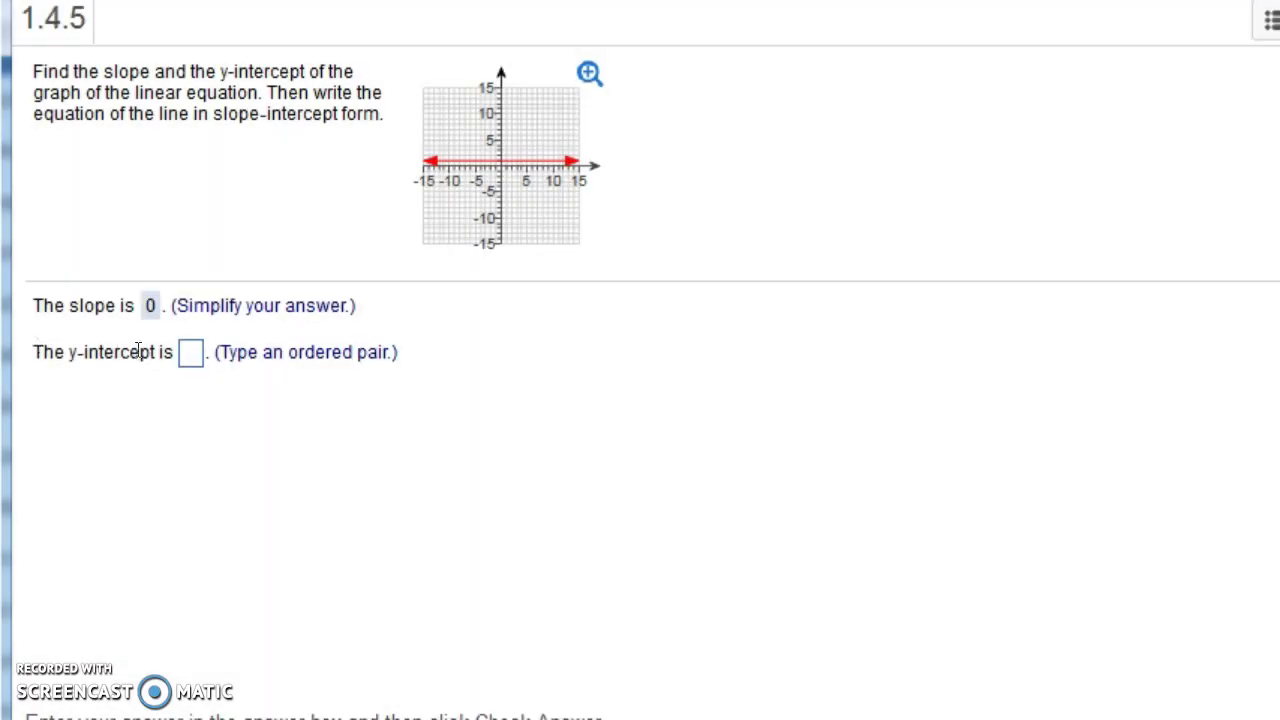
# Step: Enter the y-intercept as (0,1)
pyautogui.click(191, 355)
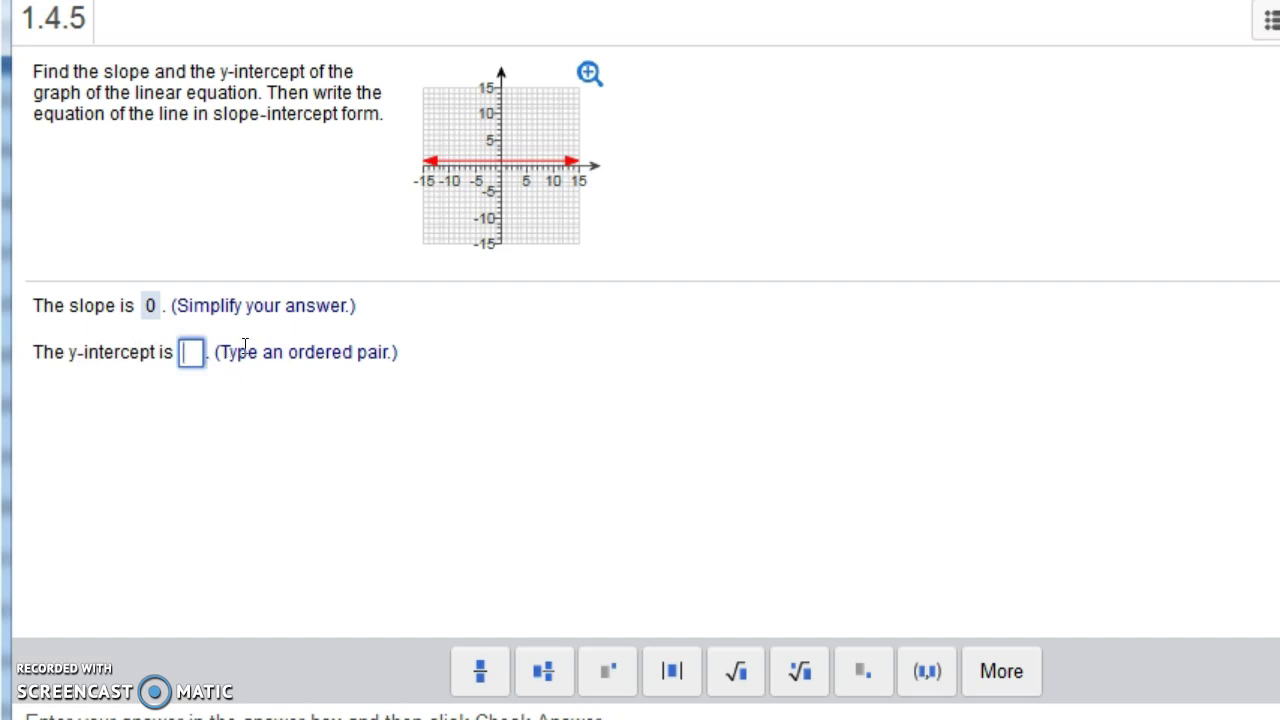
pyautogui.write('(0,1')
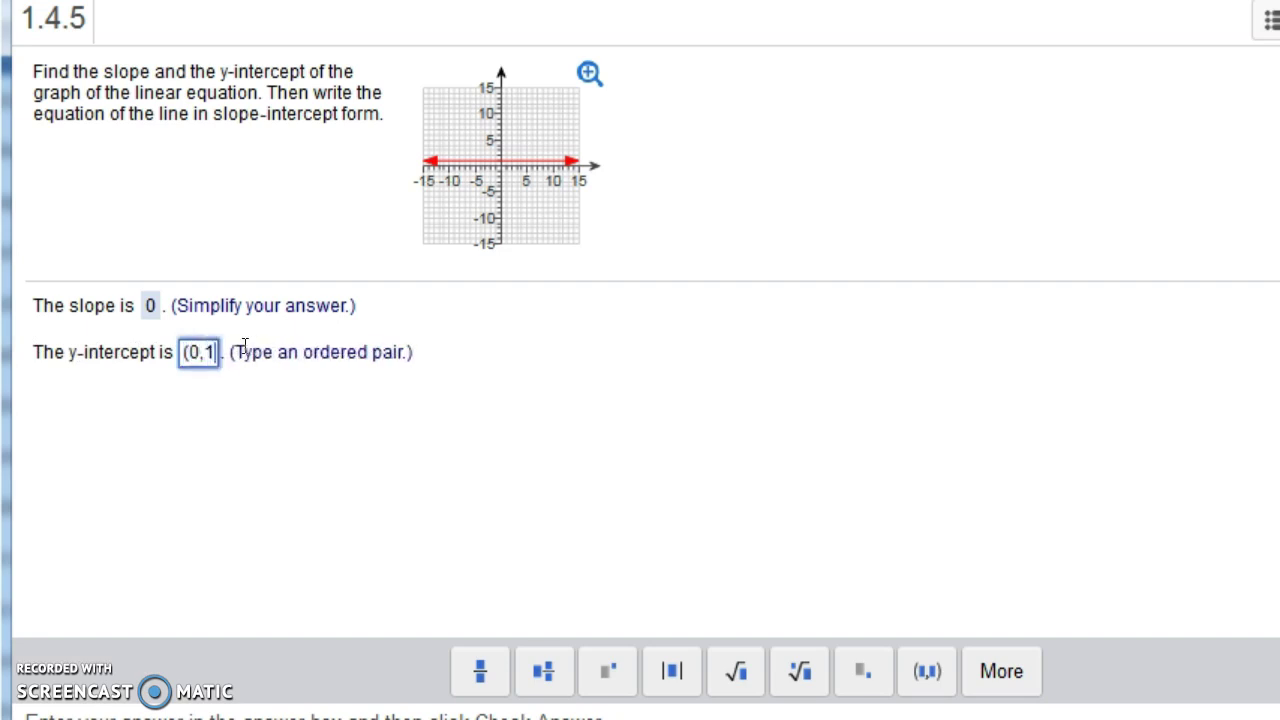
pyautogui.write(')')
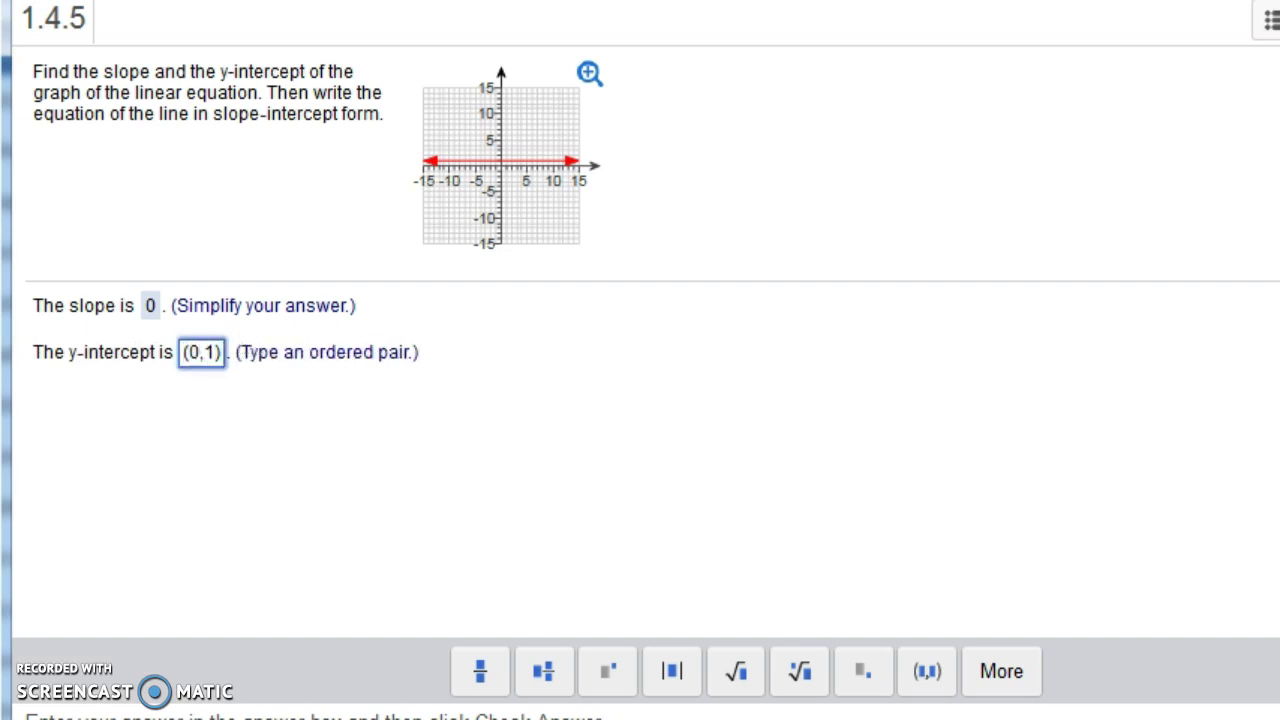
pyautogui.press('Return')
# Step: Correct the rejected equation y = 0x + 1 to y = 1 and continue to question 1.4.7
pyautogui.click(756, 446)
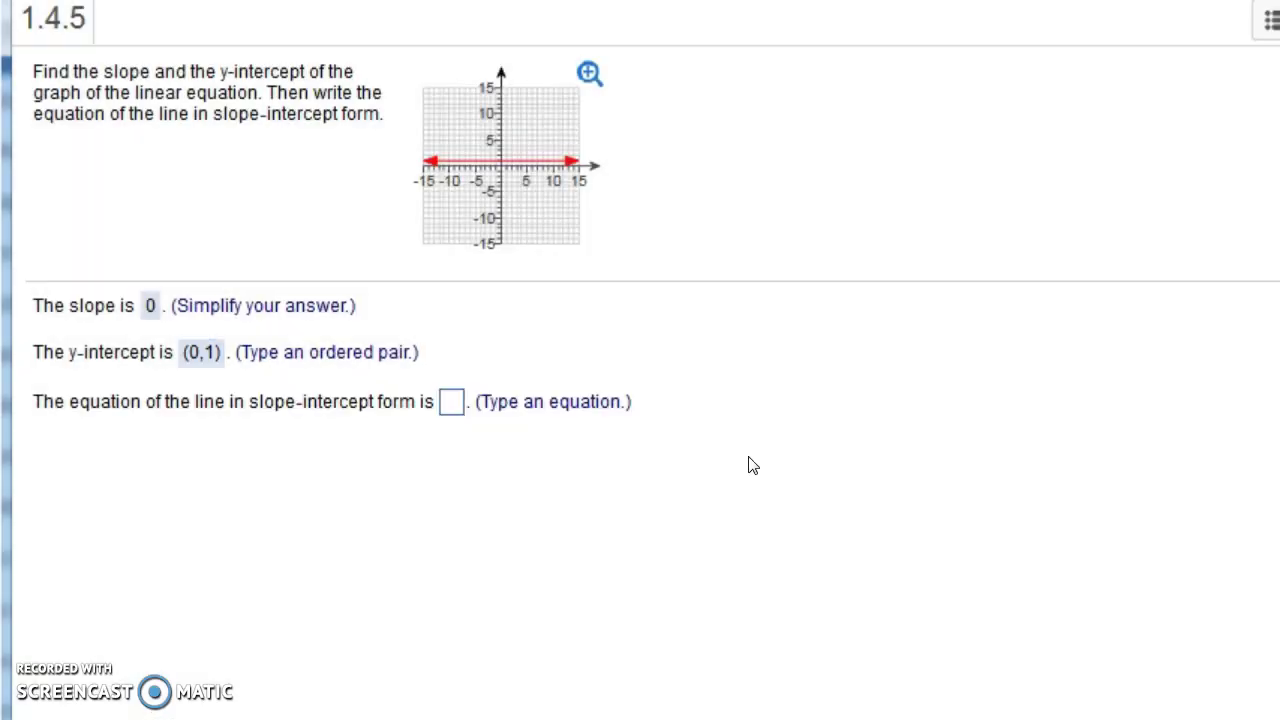
pyautogui.click(452, 406)
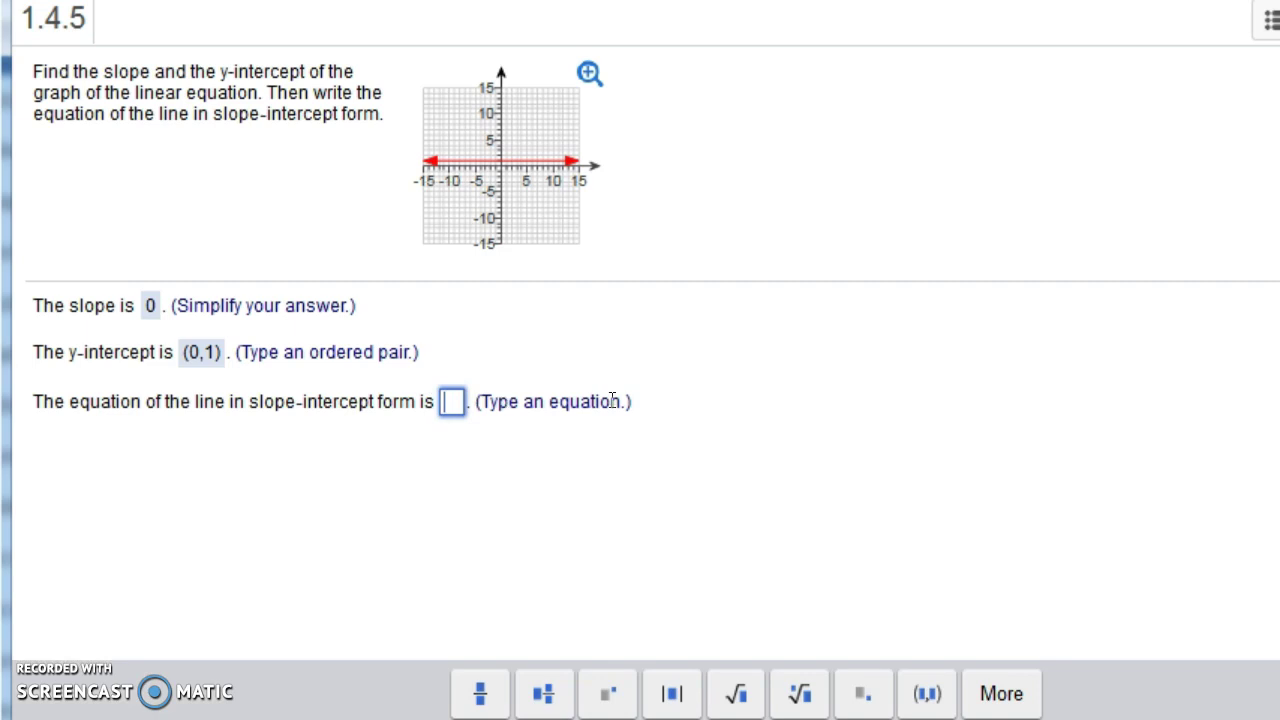
pyautogui.write('y')
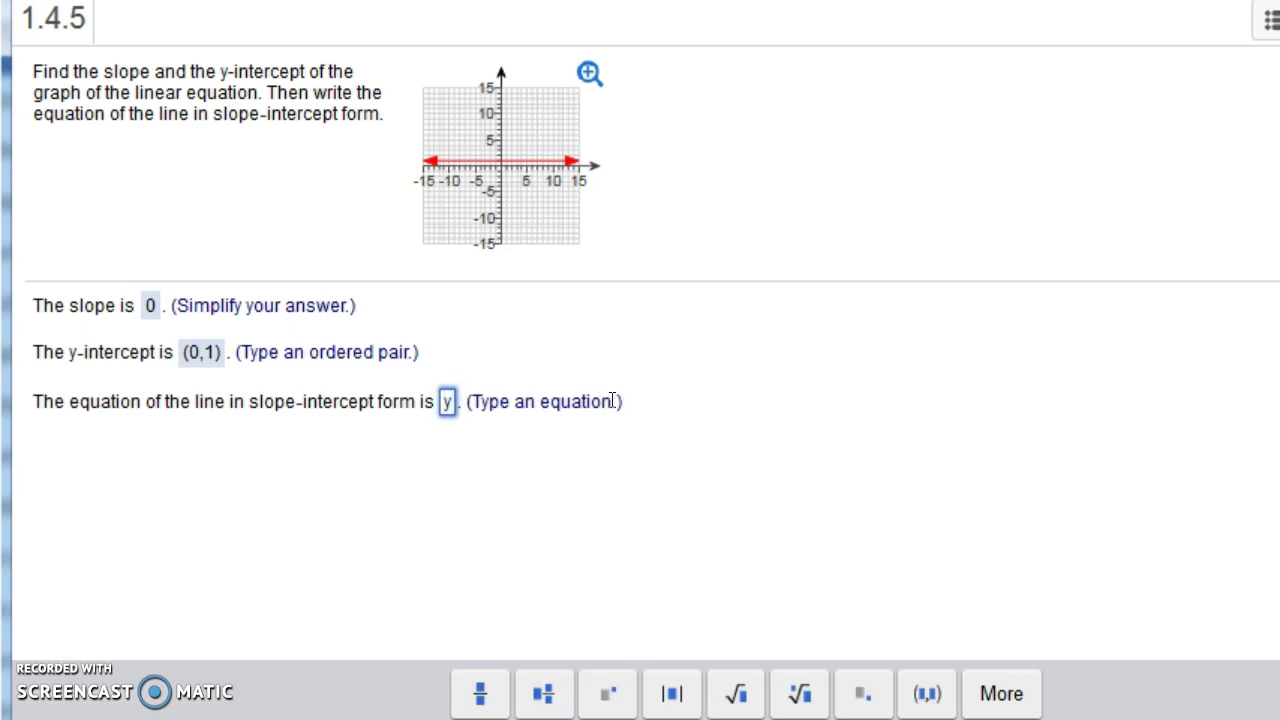
pyautogui.write(' = ')
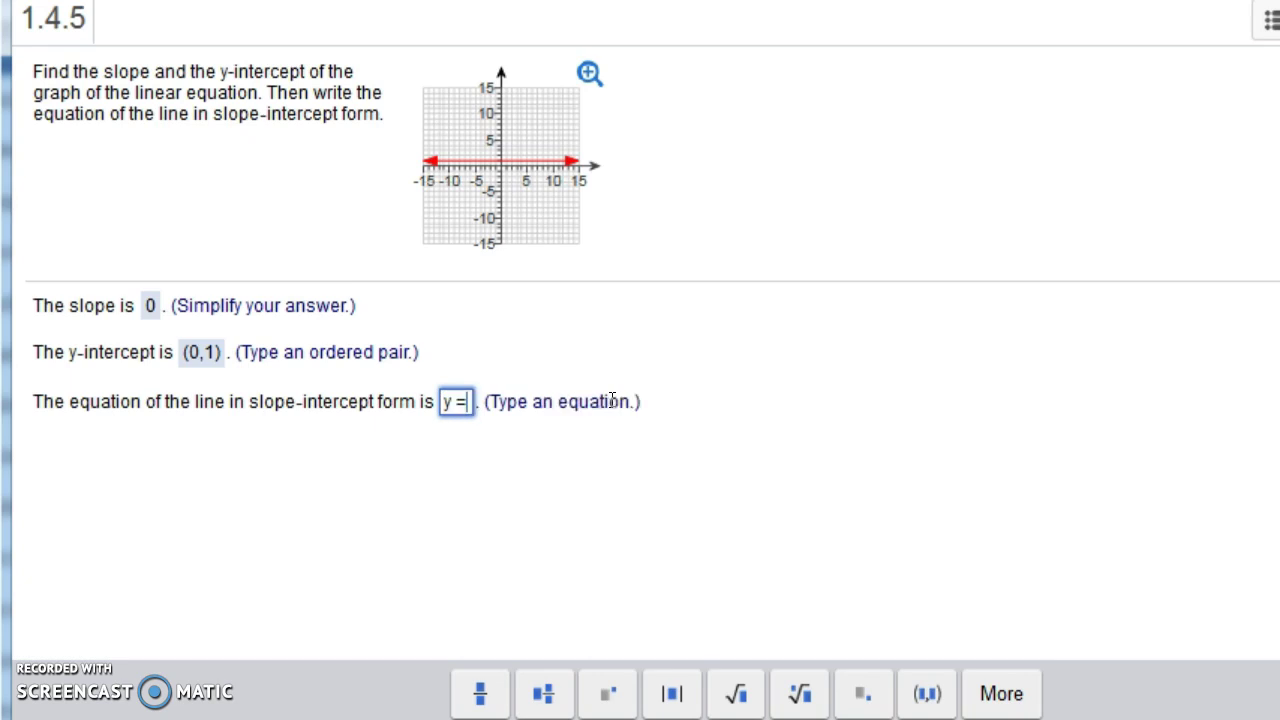
pyautogui.write('0x + ')
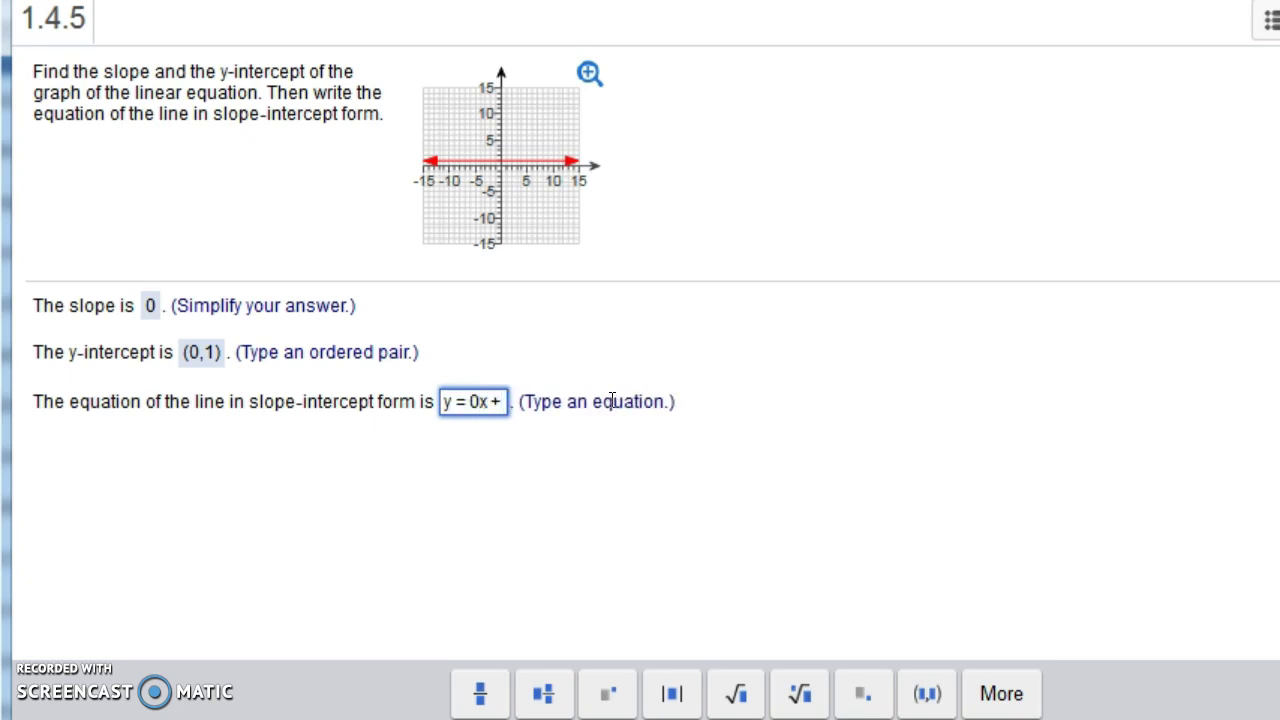
pyautogui.write('1')
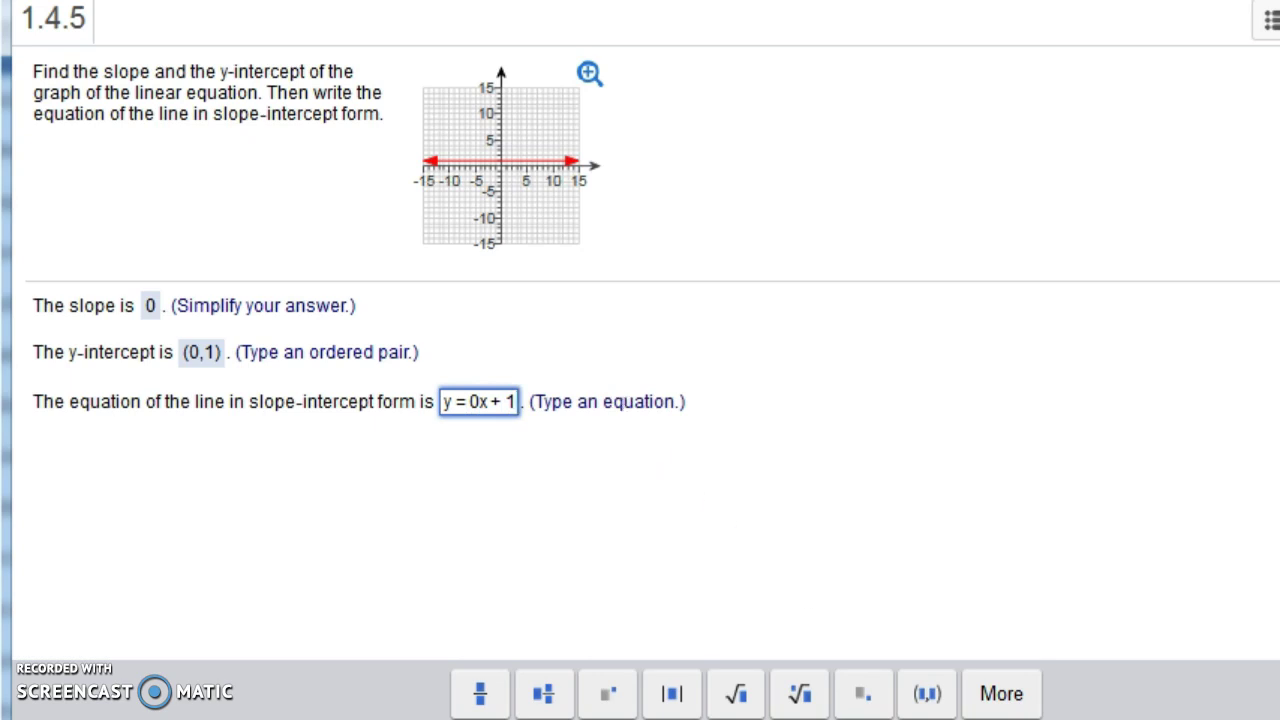
pyautogui.press('Return')
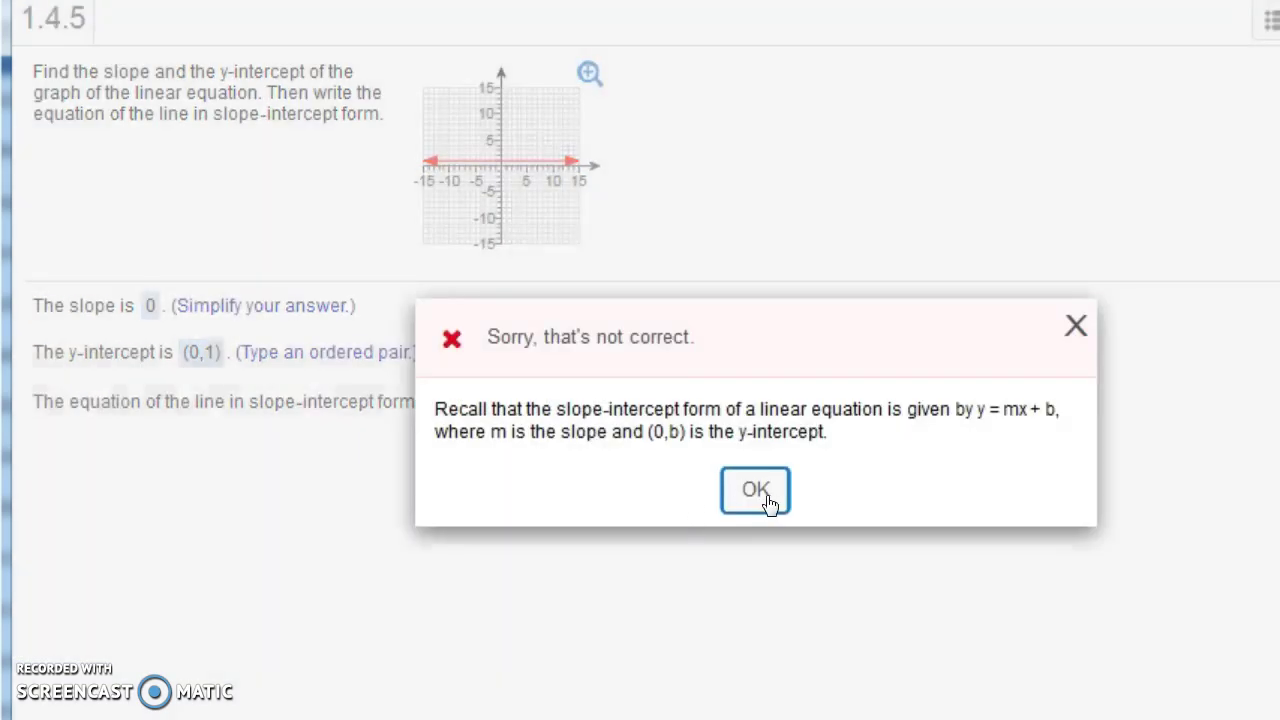
pyautogui.click(757, 491)
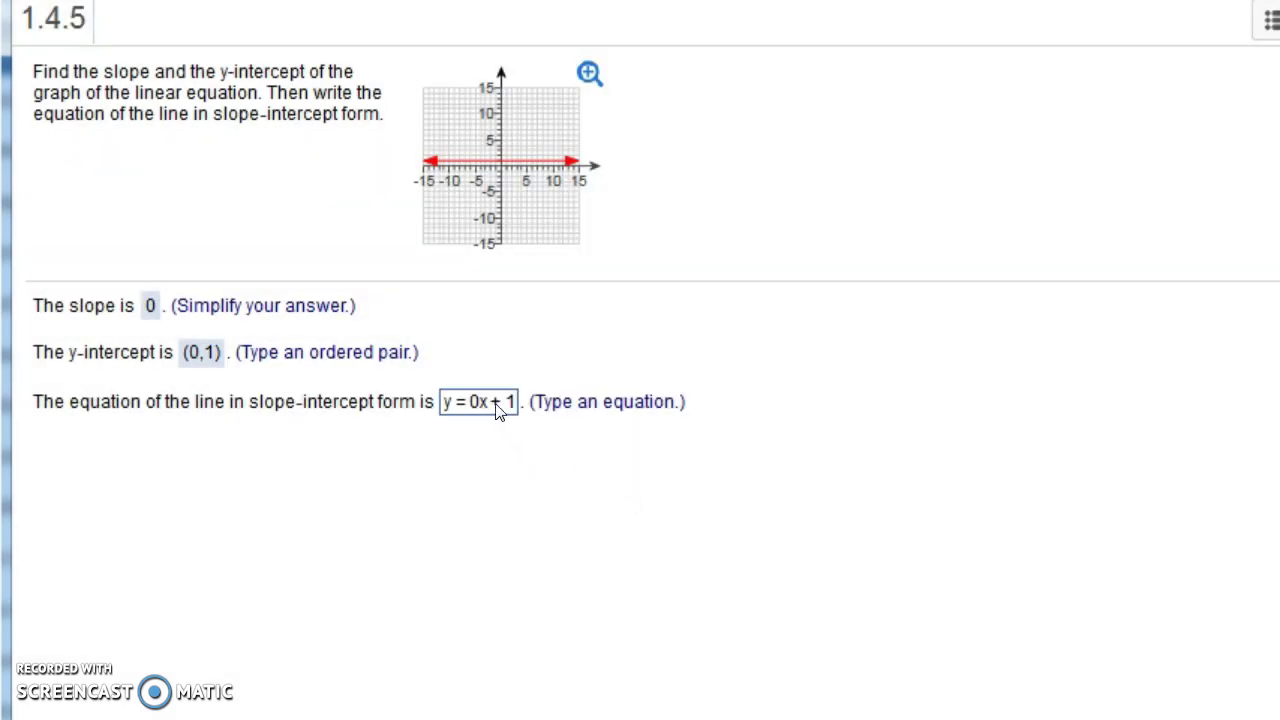
pyautogui.click(501, 410)
pyautogui.press('Right')
pyautogui.press('Right')
pyautogui.press('Left')
pyautogui.press('BackSpace')
pyautogui.press('BackSpace')
pyautogui.press('BackSpace')
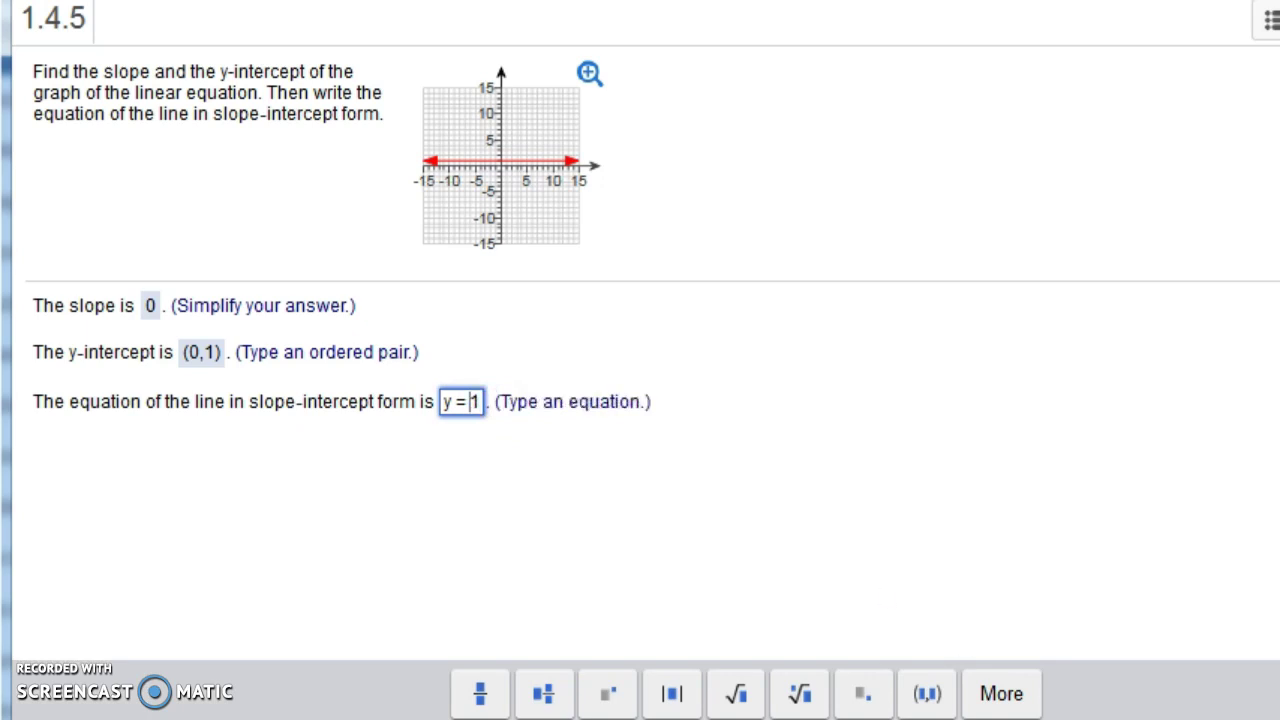
pyautogui.press('Return')
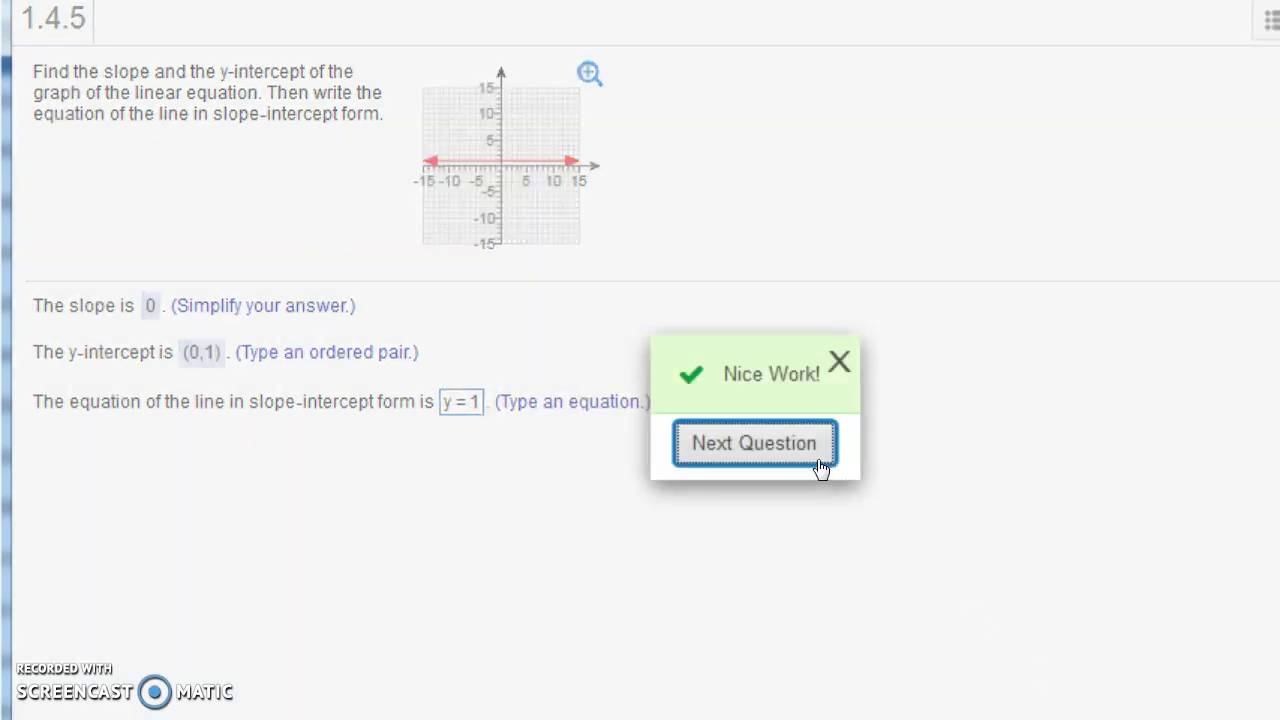
pyautogui.click(746, 452)
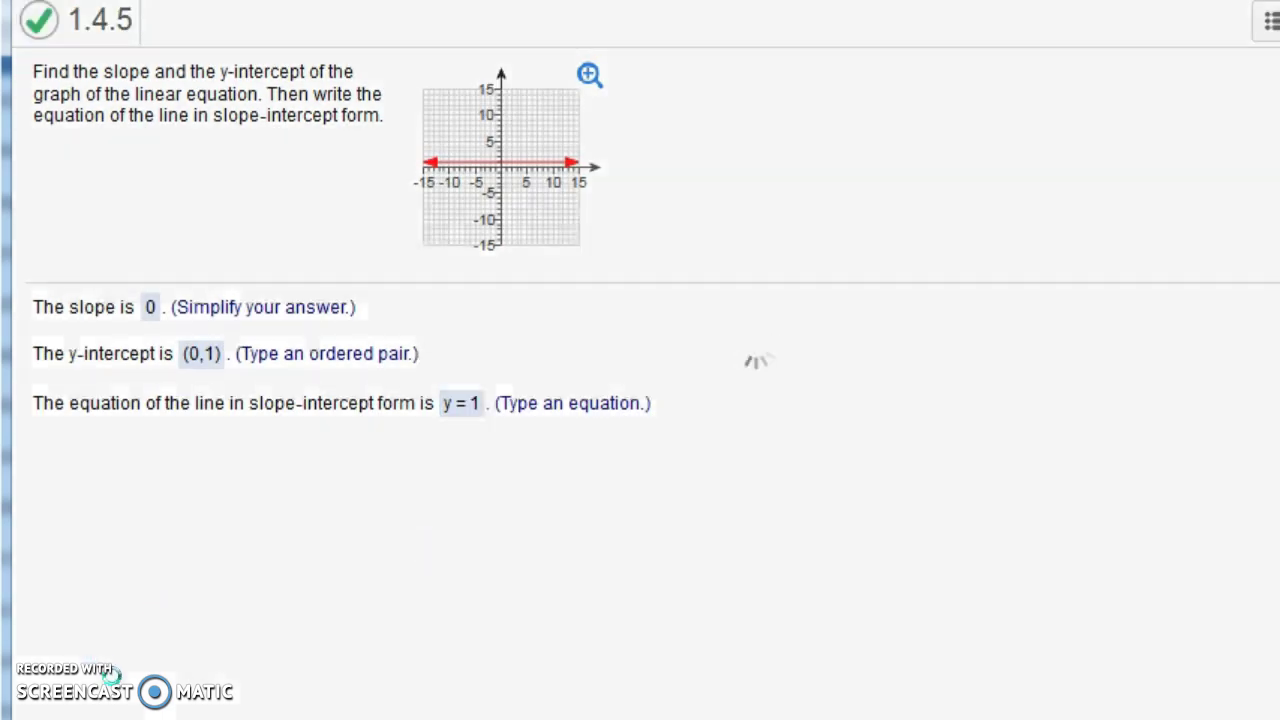